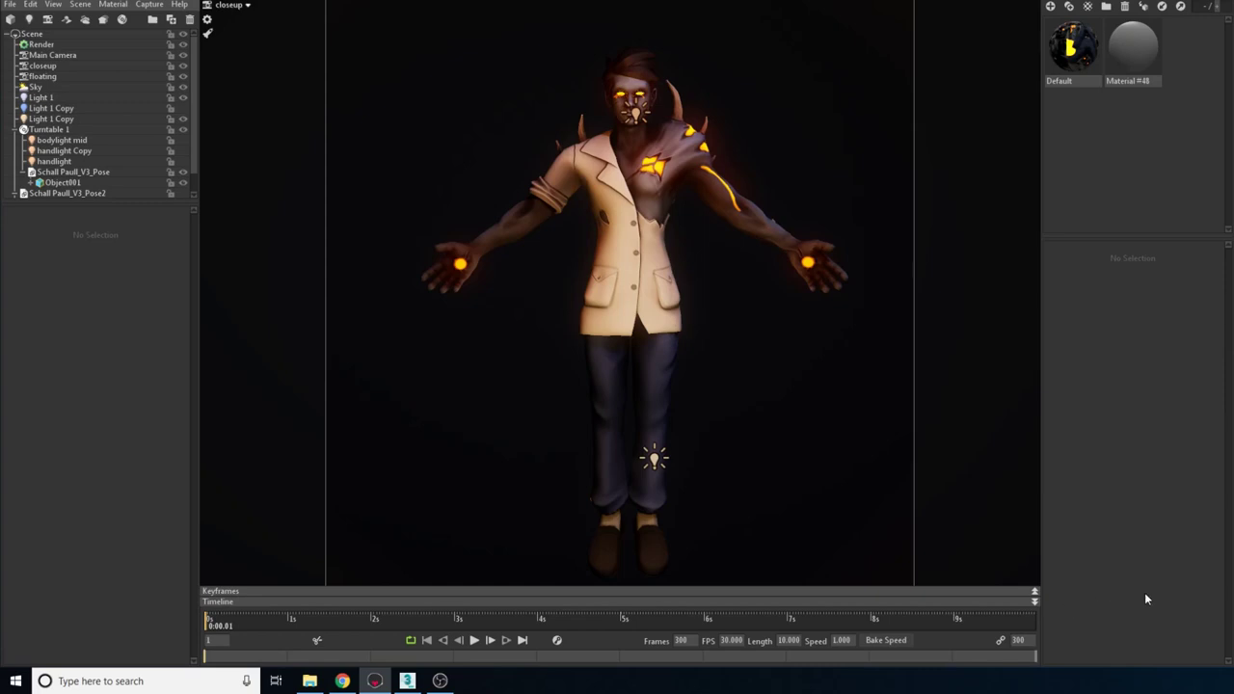
- Examine the posed character model in 3ds Max, from the full body to the head, torso and arms
drag(741, 456, 707, 454)
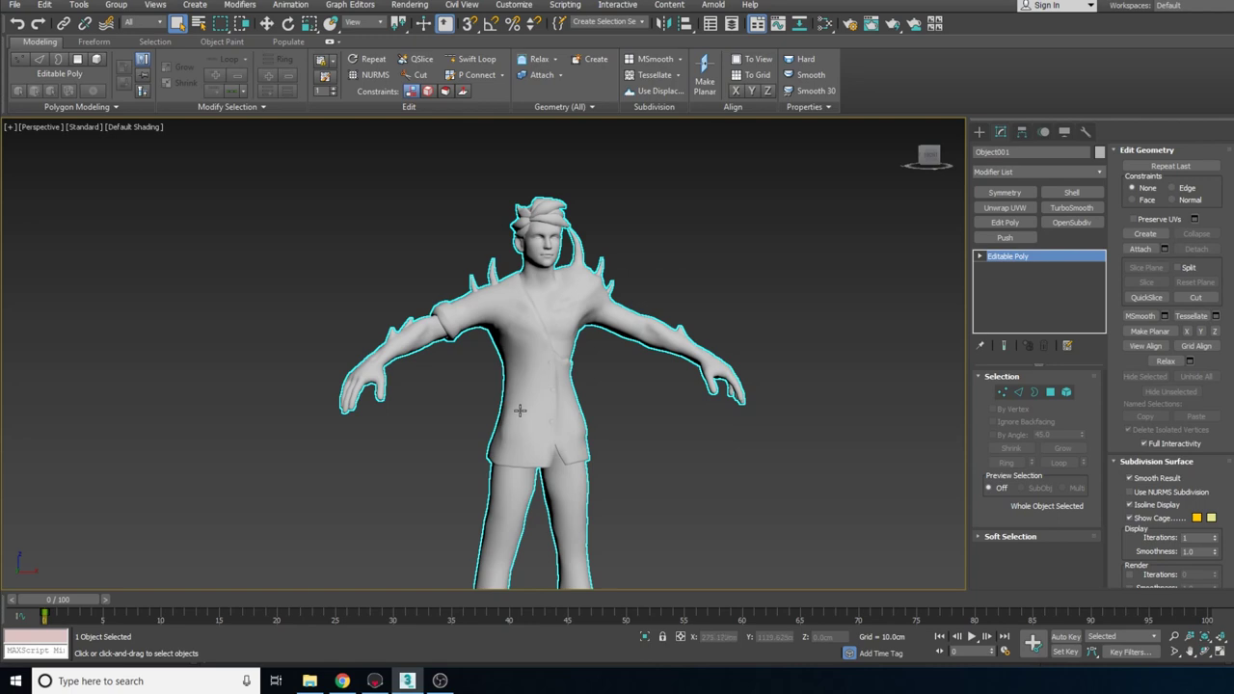
scroll(519, 410, up, 3)
scroll(525, 386, down, 5)
scroll(559, 328, up, 5)
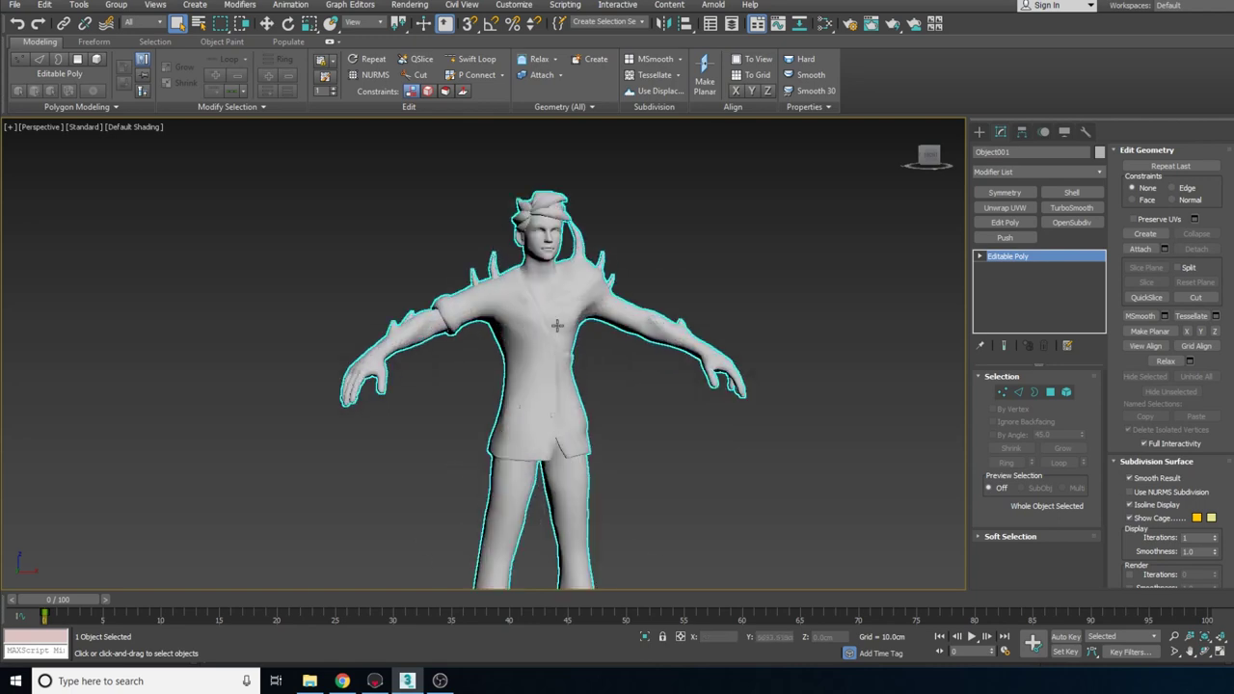
scroll(598, 366, down, 3)
alt+middle_drag(592, 464, 539, 385)
scroll(520, 356, up, 3)
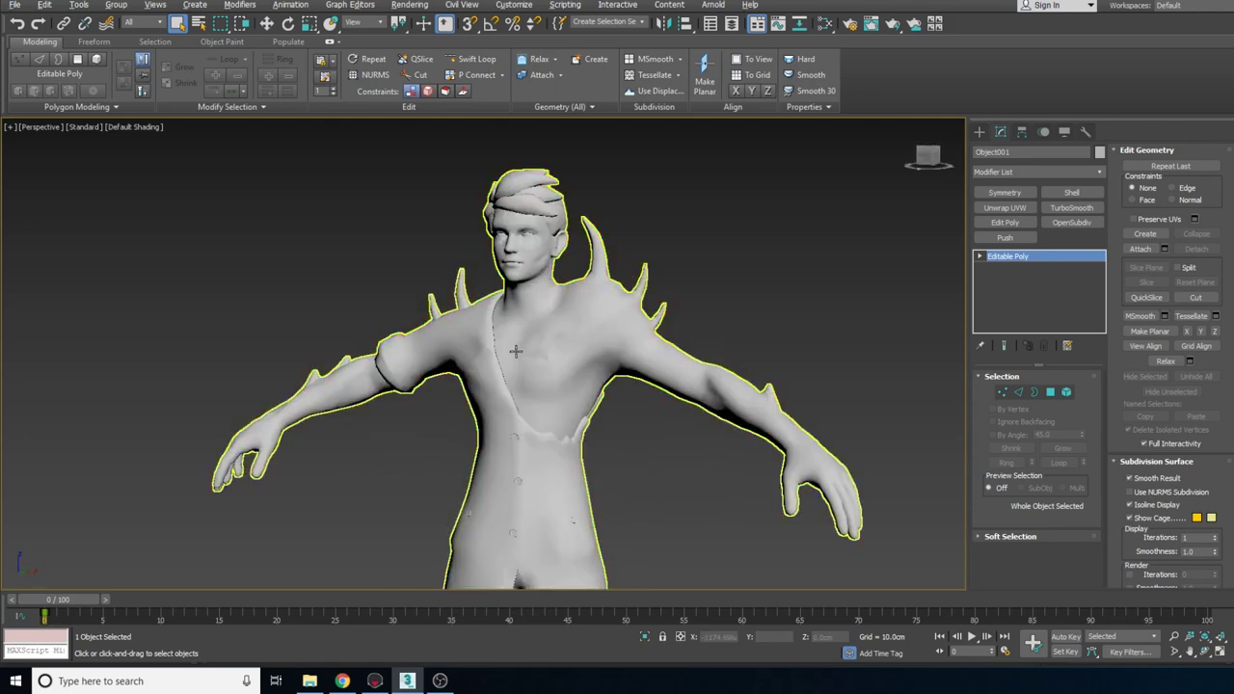
scroll(516, 351, down, 6)
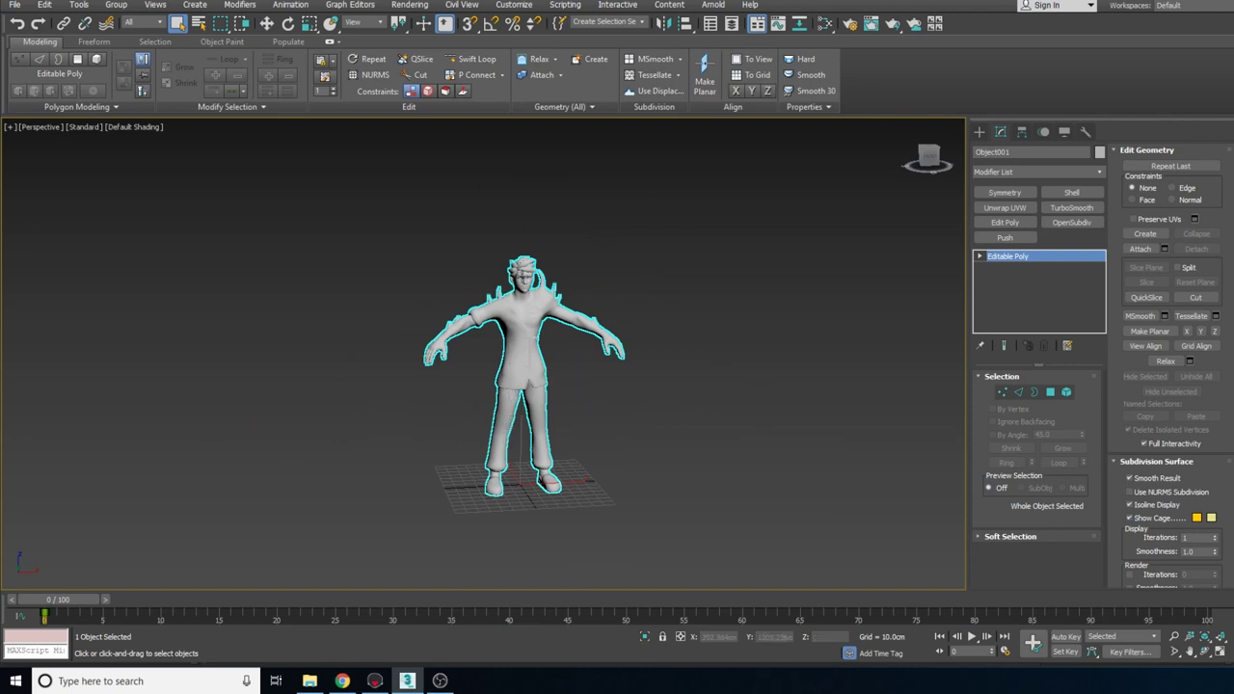
scroll(510, 311, up, 5)
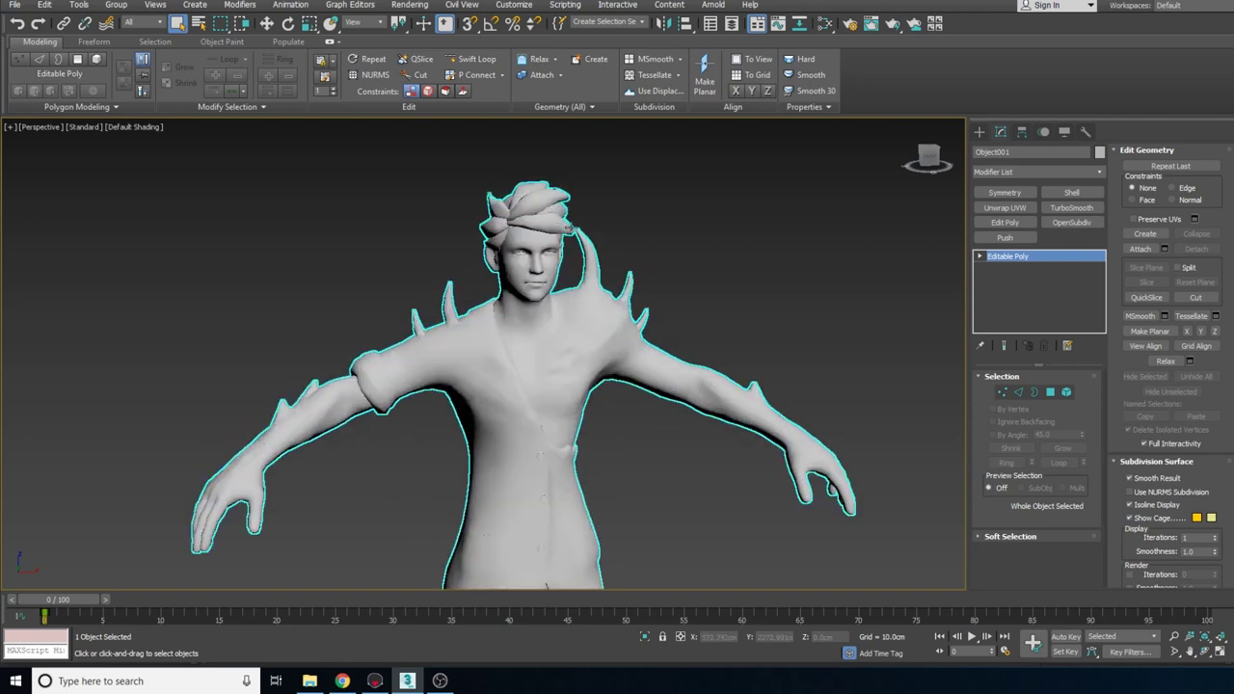
scroll(540, 253, down, 6)
scroll(542, 274, up, 2)
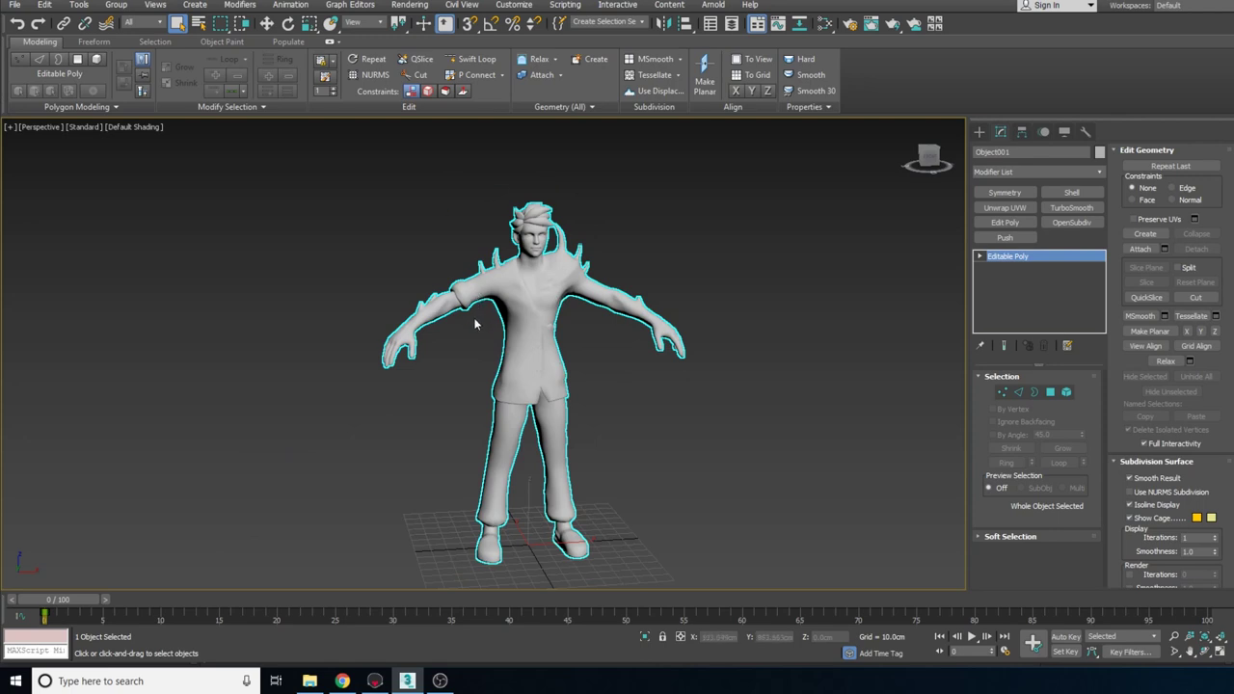
scroll(546, 339, up, 2)
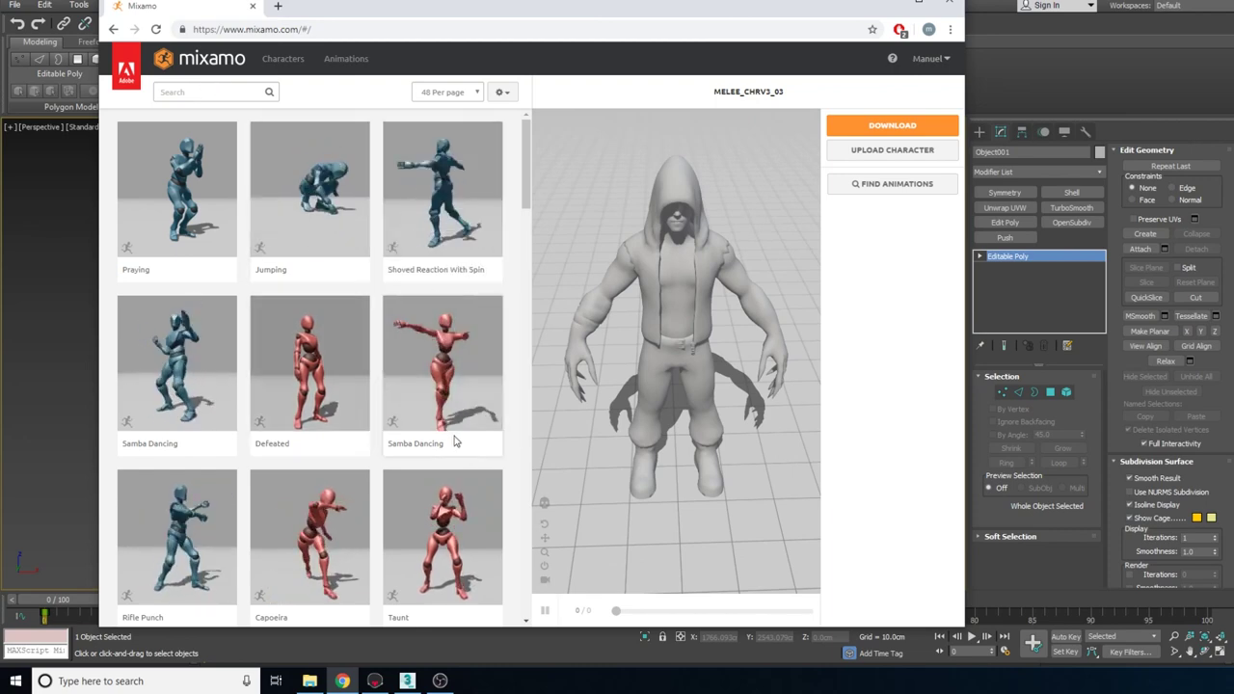
- Browse the Mixamo animation library and view the currently loaded hooded character
drag(698, 506, 688, 479)
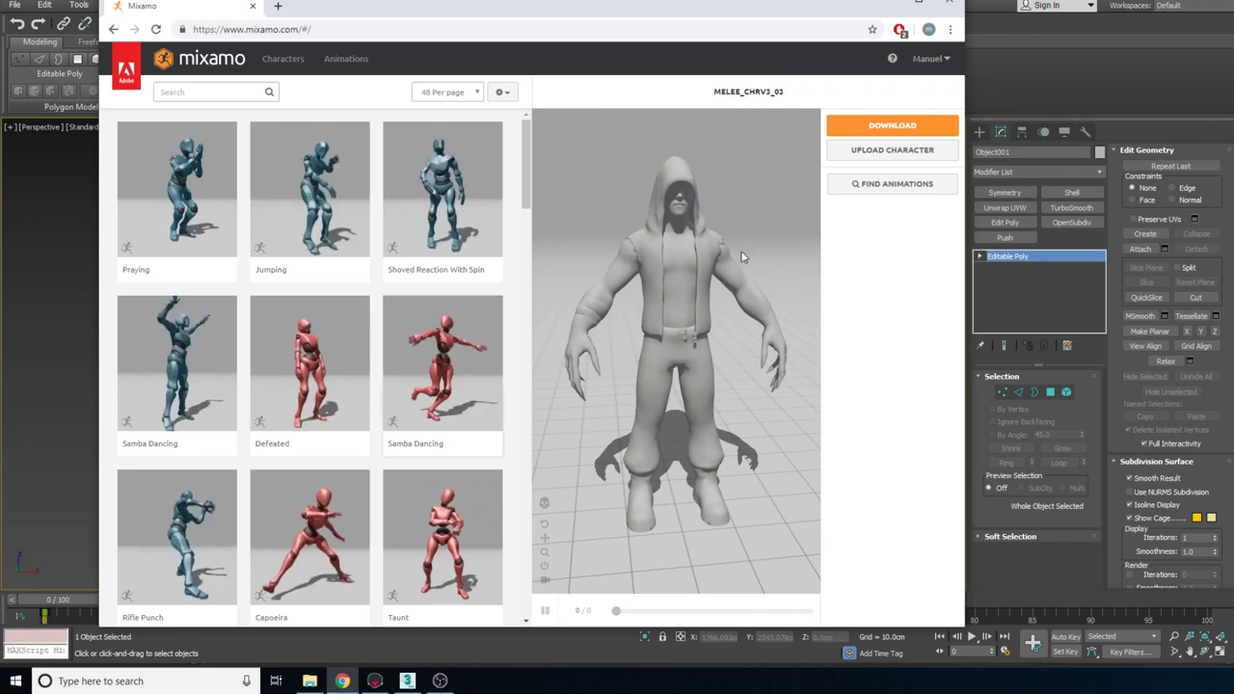
click(343, 60)
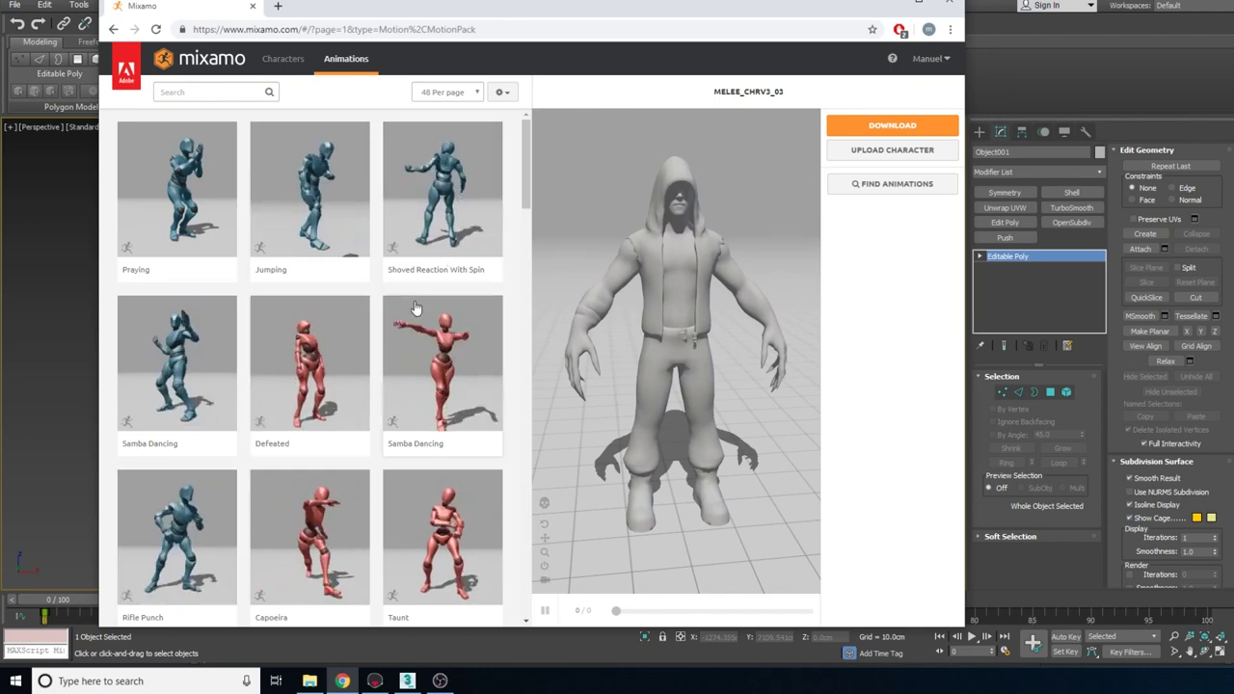
scroll(421, 299, down, 1)
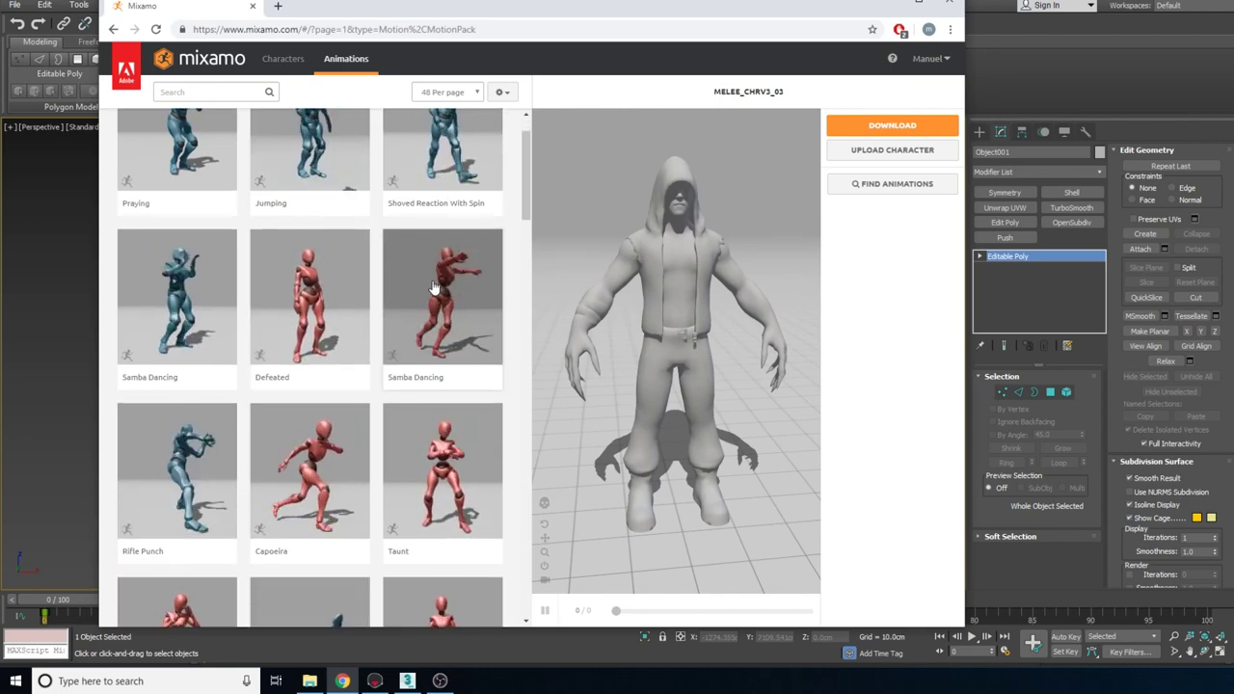
scroll(439, 285, up, 1)
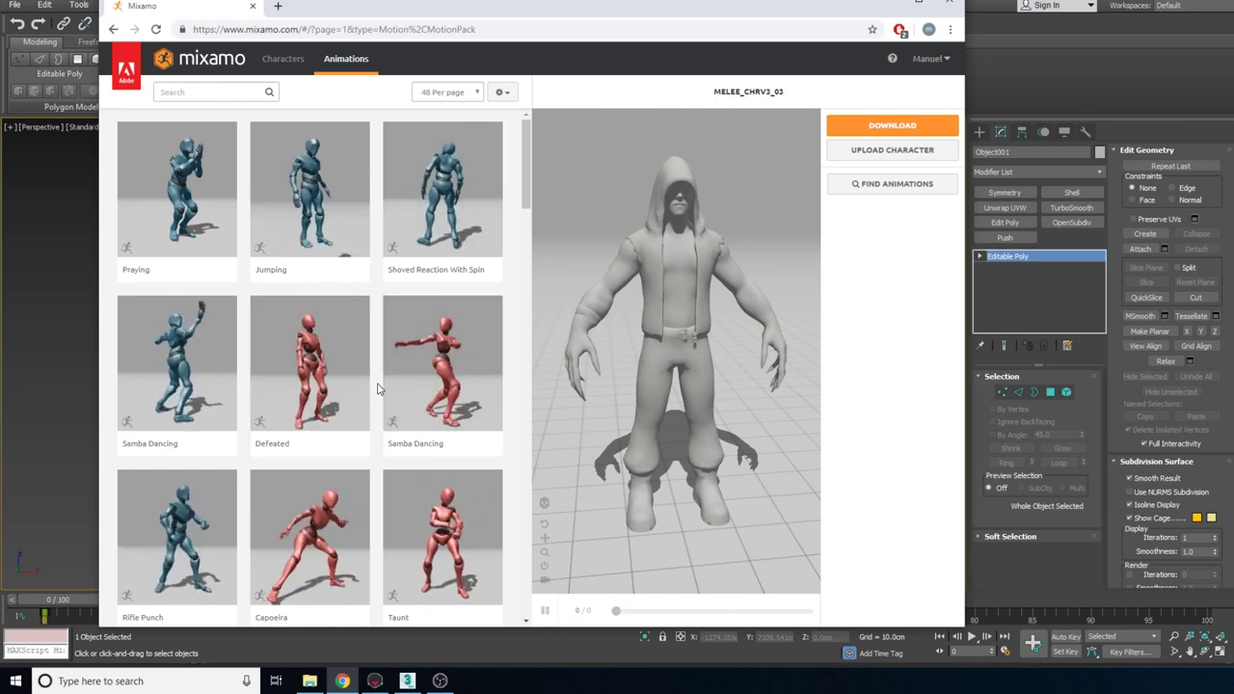
scroll(375, 384, down, 4)
scroll(372, 390, up, 4)
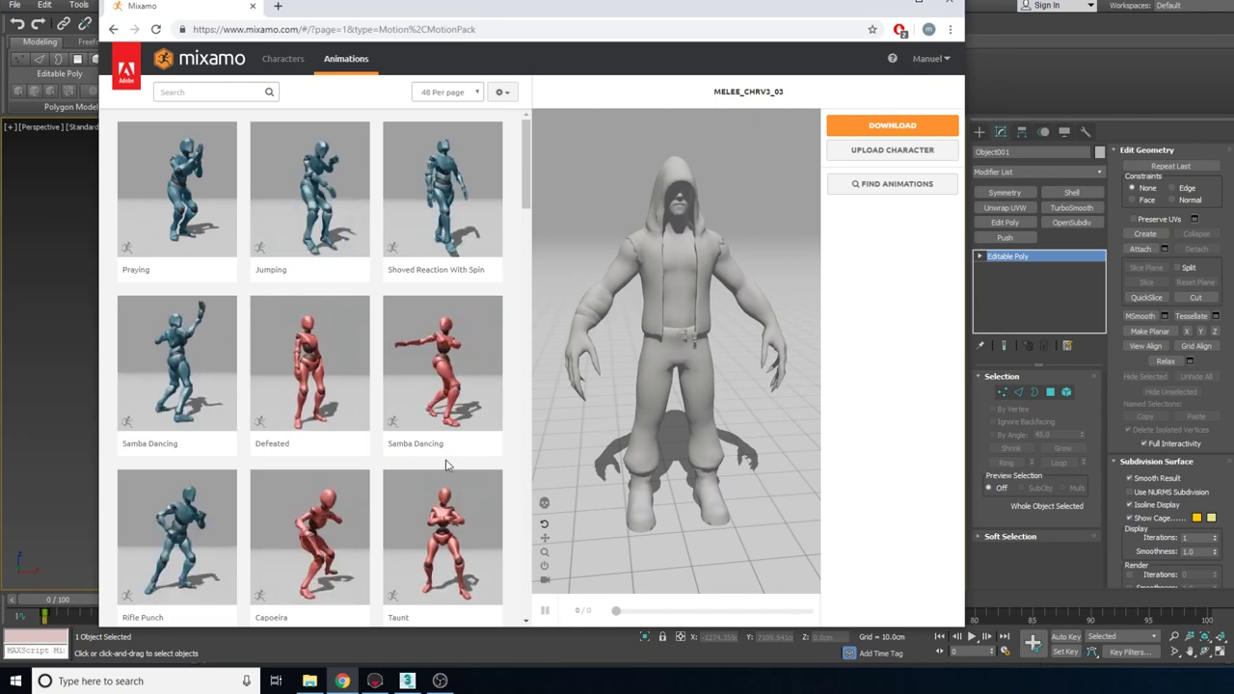
mouse_move(408, 455)
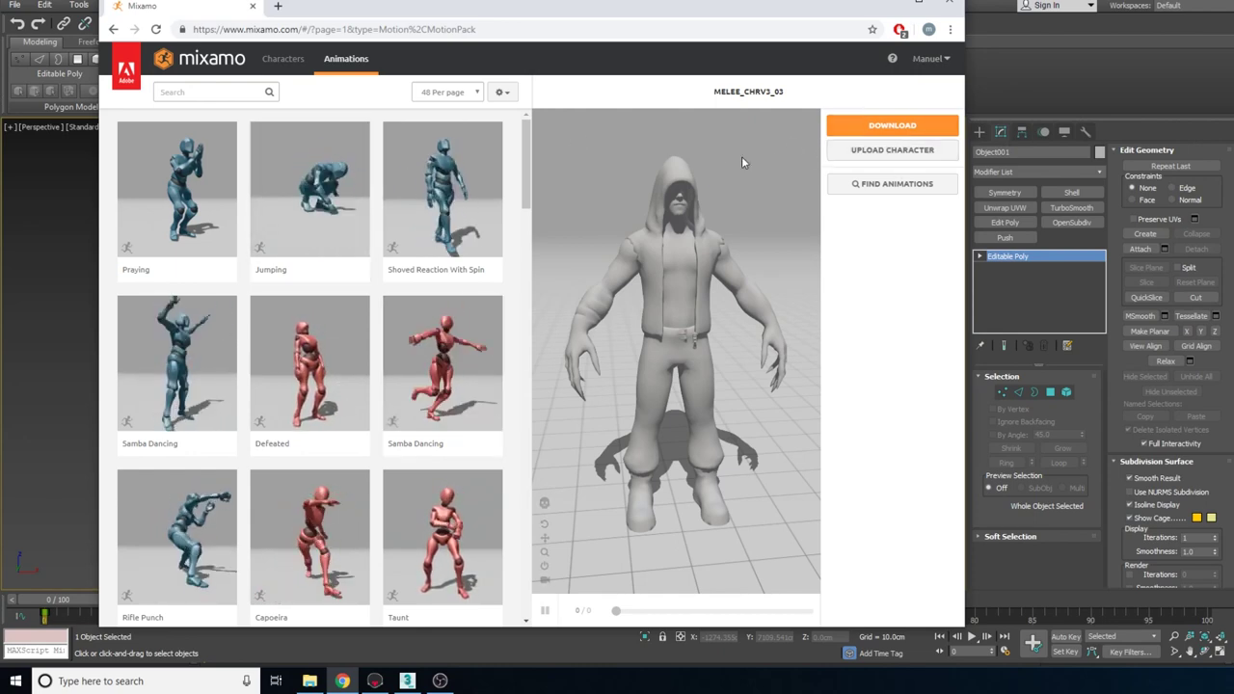
- Upload the horned character's model file to Mixamo for auto-rigging
click(867, 156)
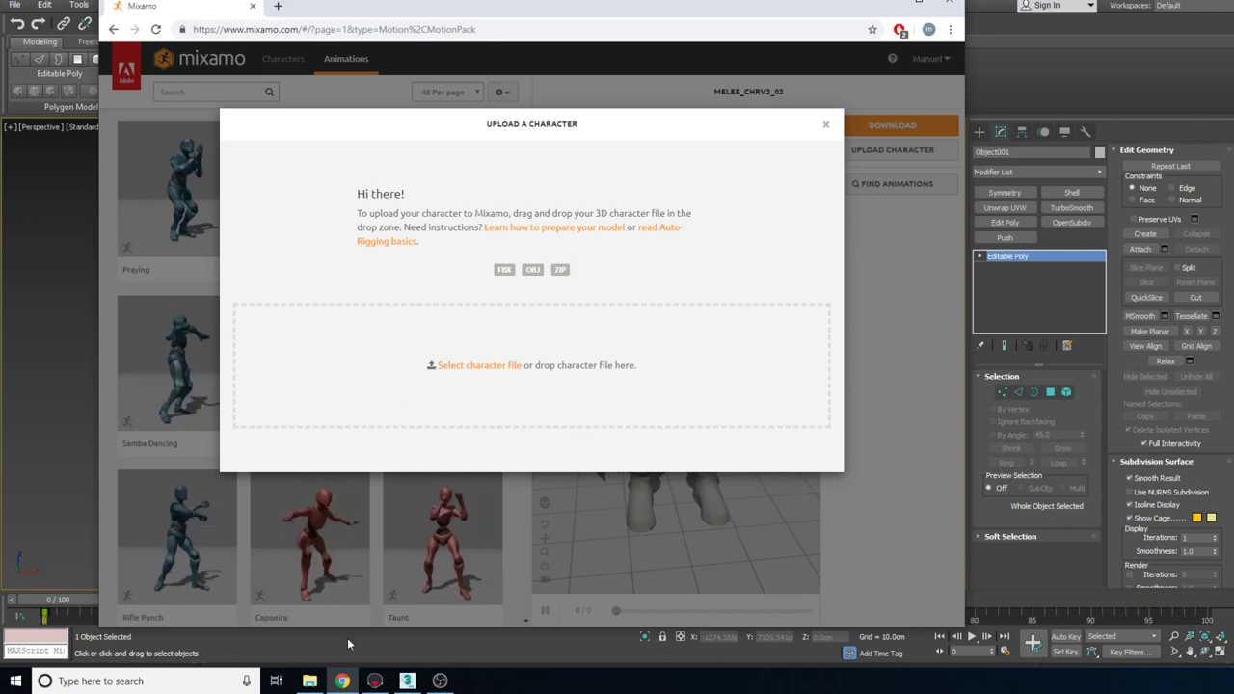
drag(310, 680, 564, 357)
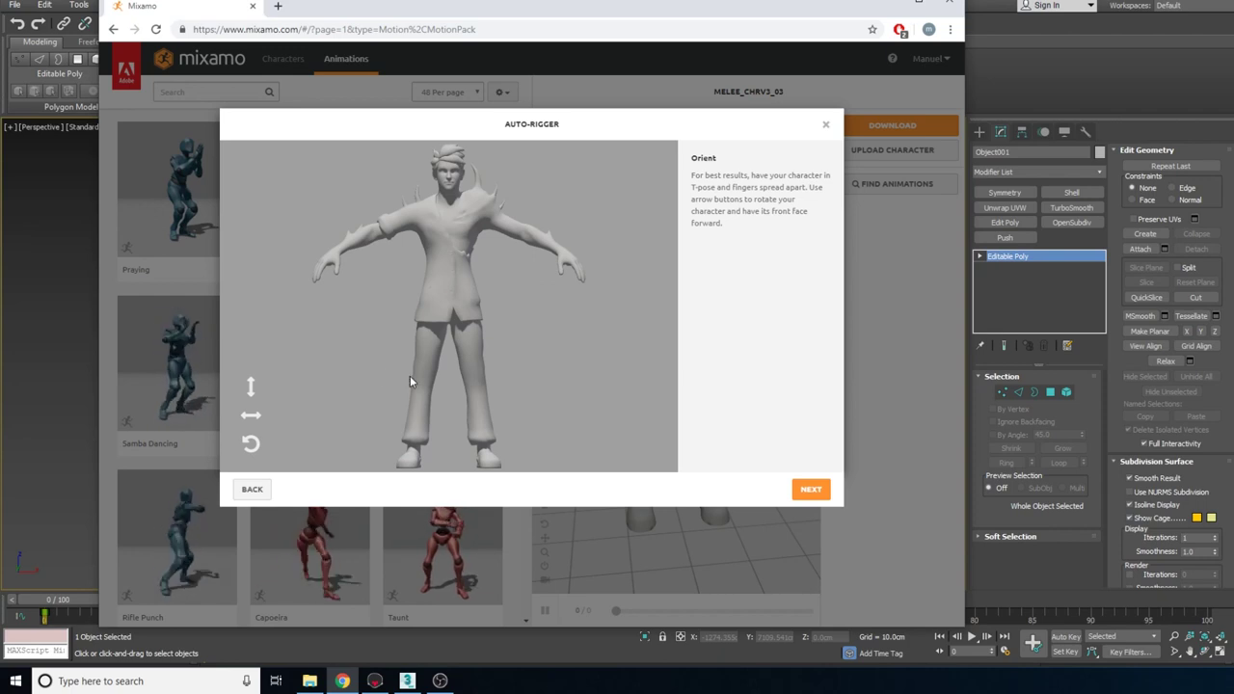
- Try the Z-axis rotation on the uploaded character, turning it through a full circle to upright
click(249, 448)
click(249, 447)
click(250, 446)
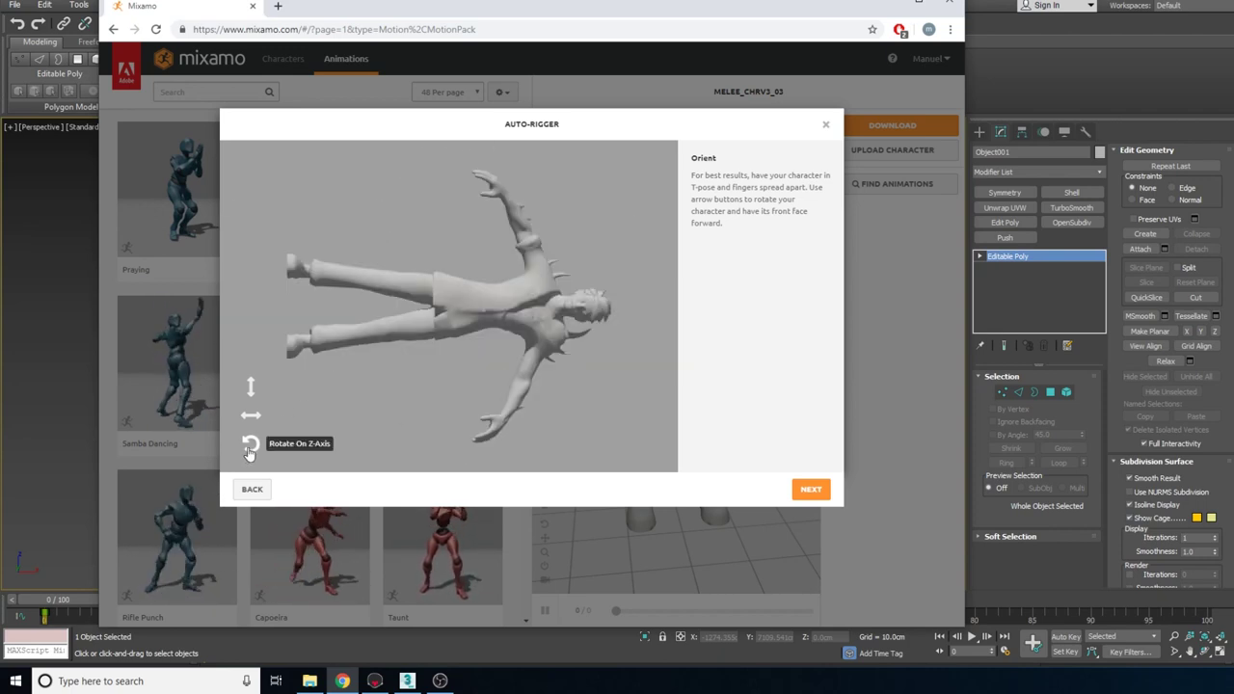
click(250, 447)
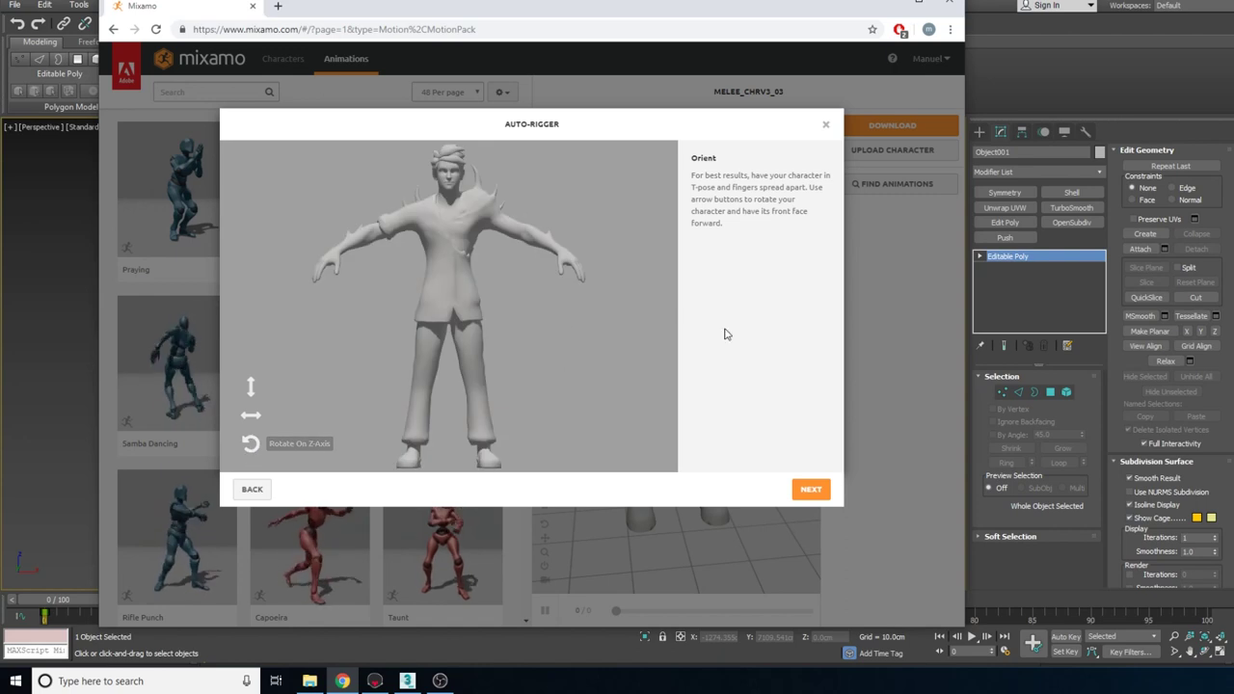
- Try the Y-axis rotation on the uploaded character, turning it around until its face points forward again
click(251, 415)
click(251, 415)
click(252, 415)
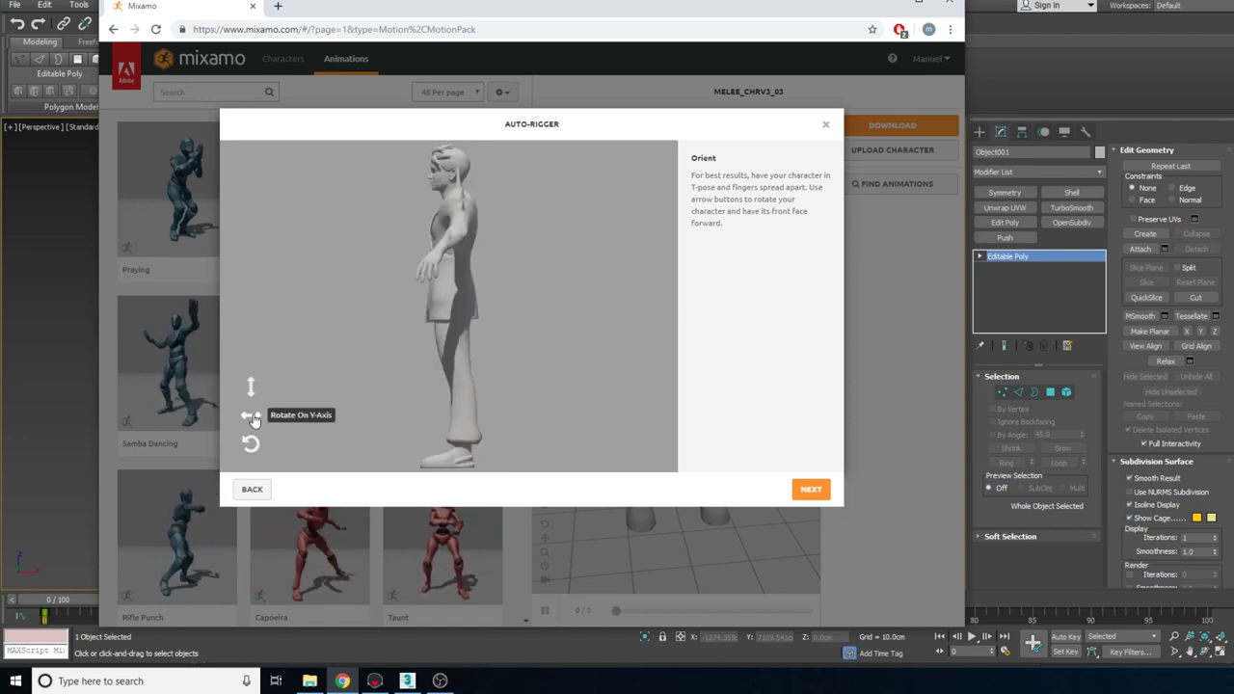
click(252, 416)
click(251, 416)
click(251, 415)
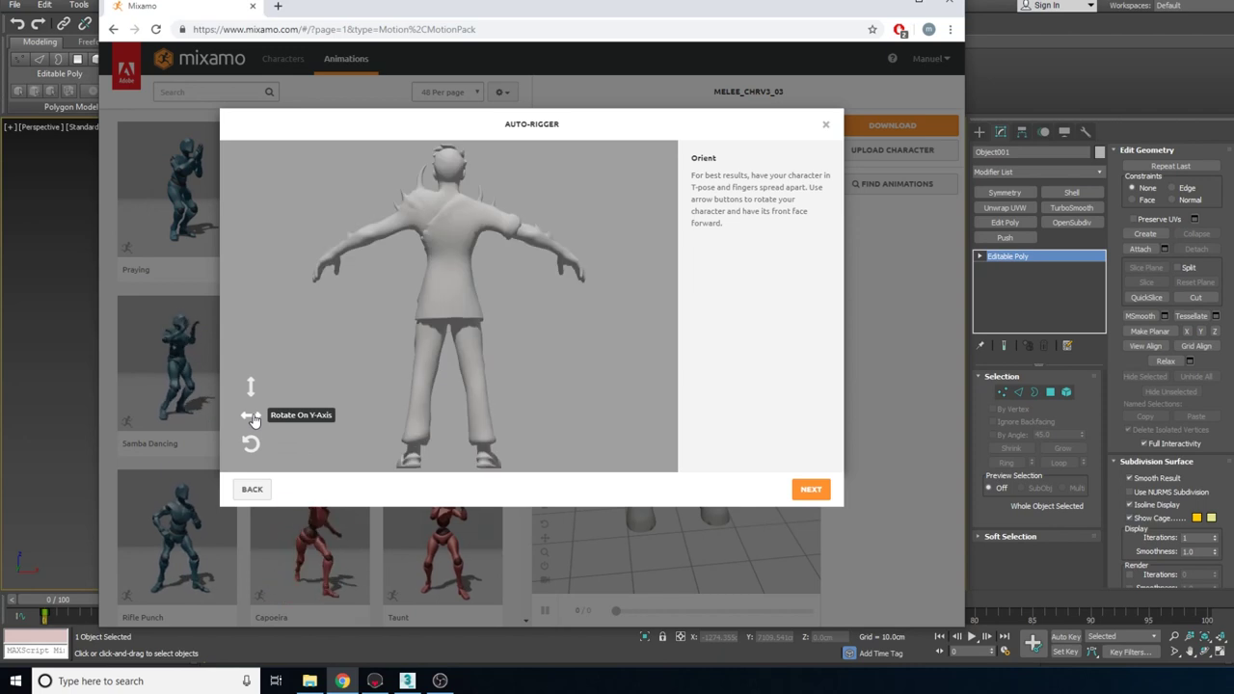
click(250, 417)
click(251, 417)
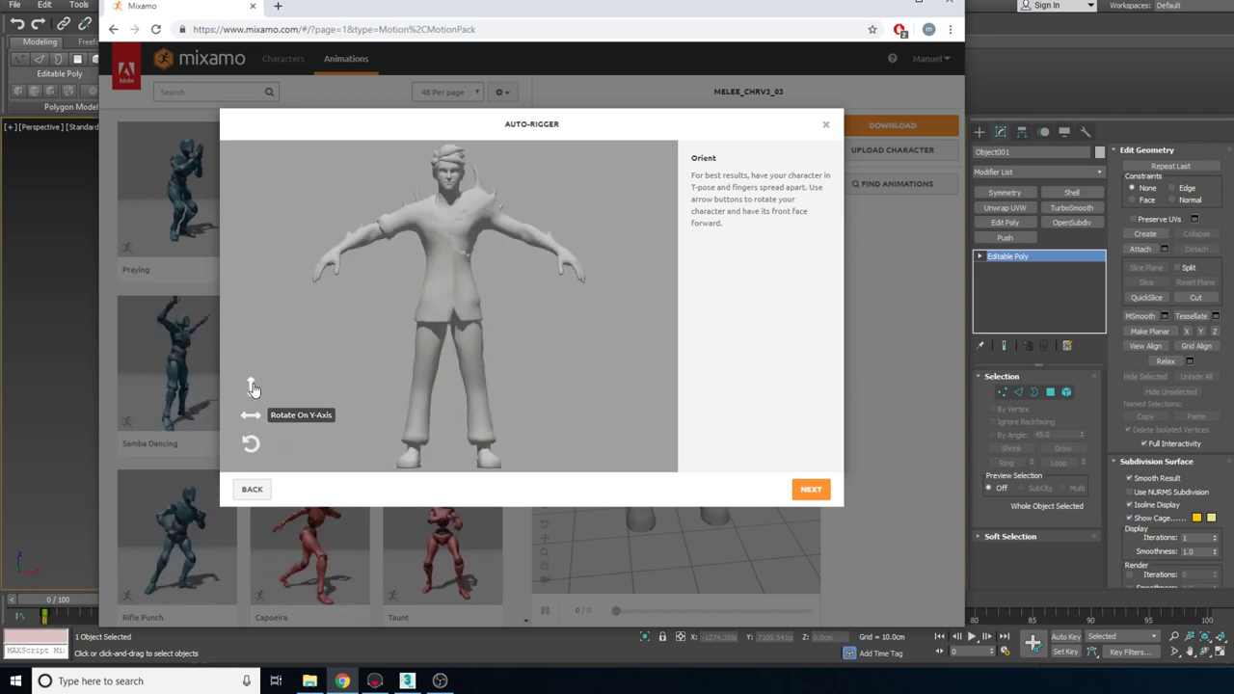
- Try the X-axis rotation on the uploaded character, tipping it over until it stands upright and front-facing again
click(251, 387)
click(251, 386)
click(251, 386)
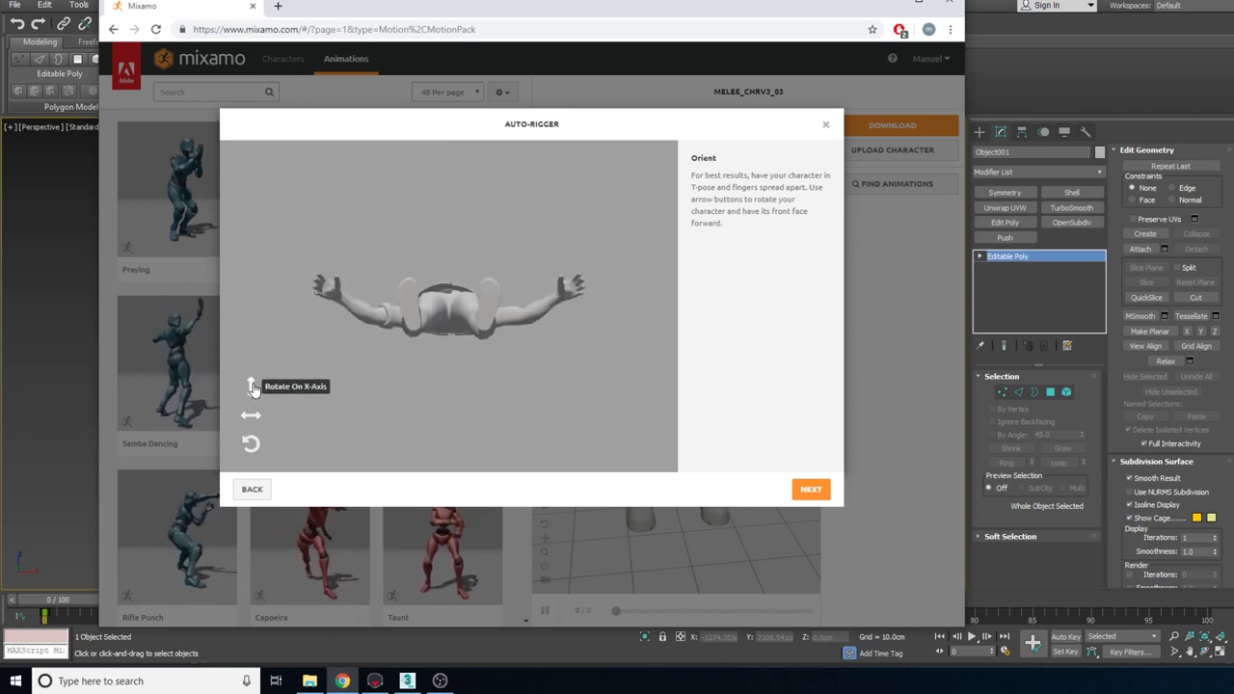
click(252, 387)
click(252, 386)
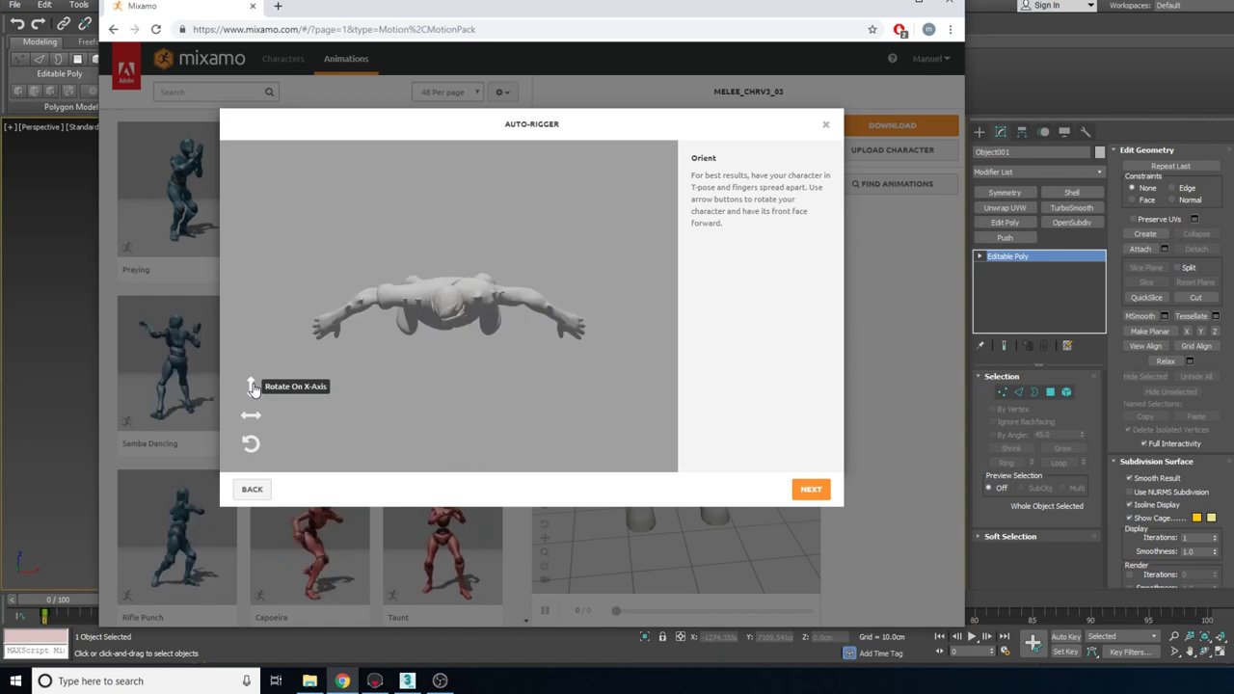
click(252, 386)
click(252, 387)
click(252, 387)
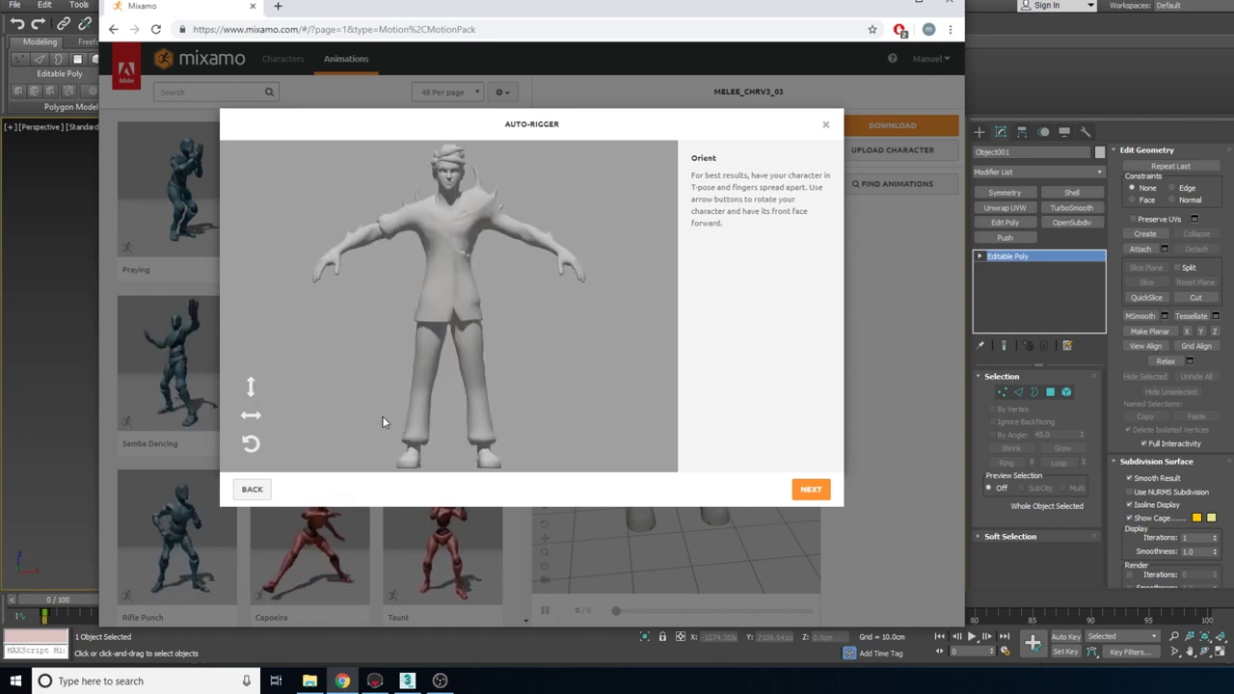
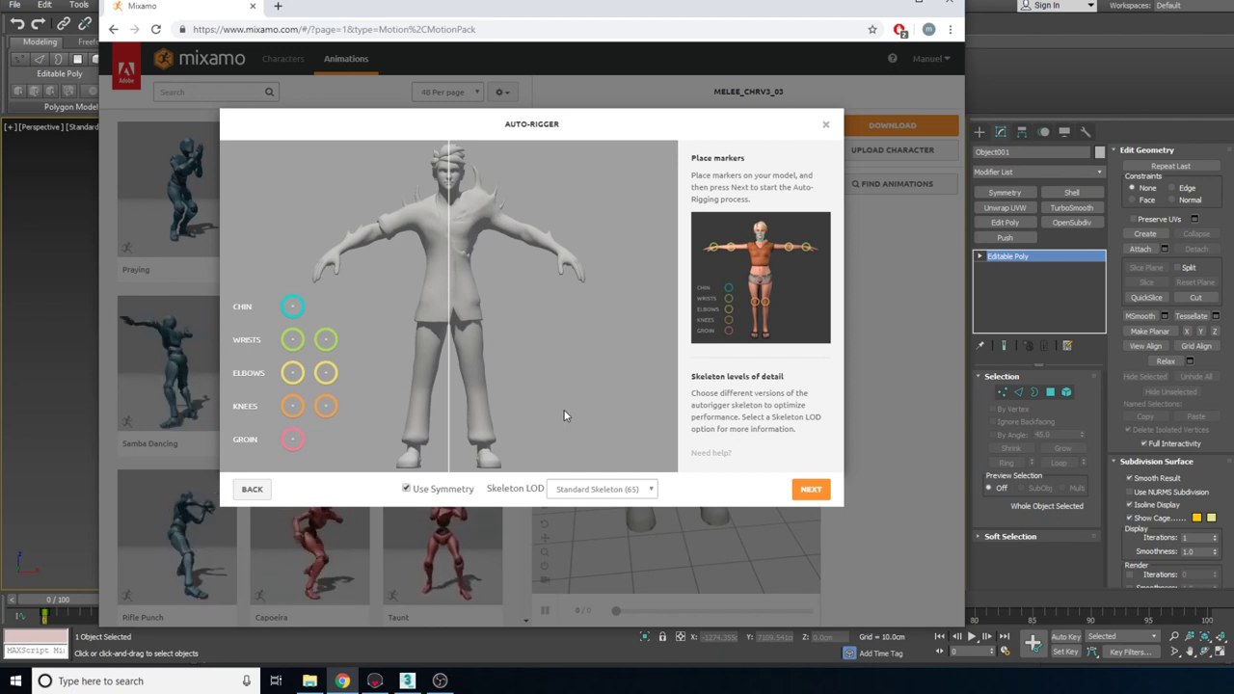
- Switch to 3ds Max, select the character with the Move tool and check its position relative to the scene origin
click(43, 407)
click(337, 469)
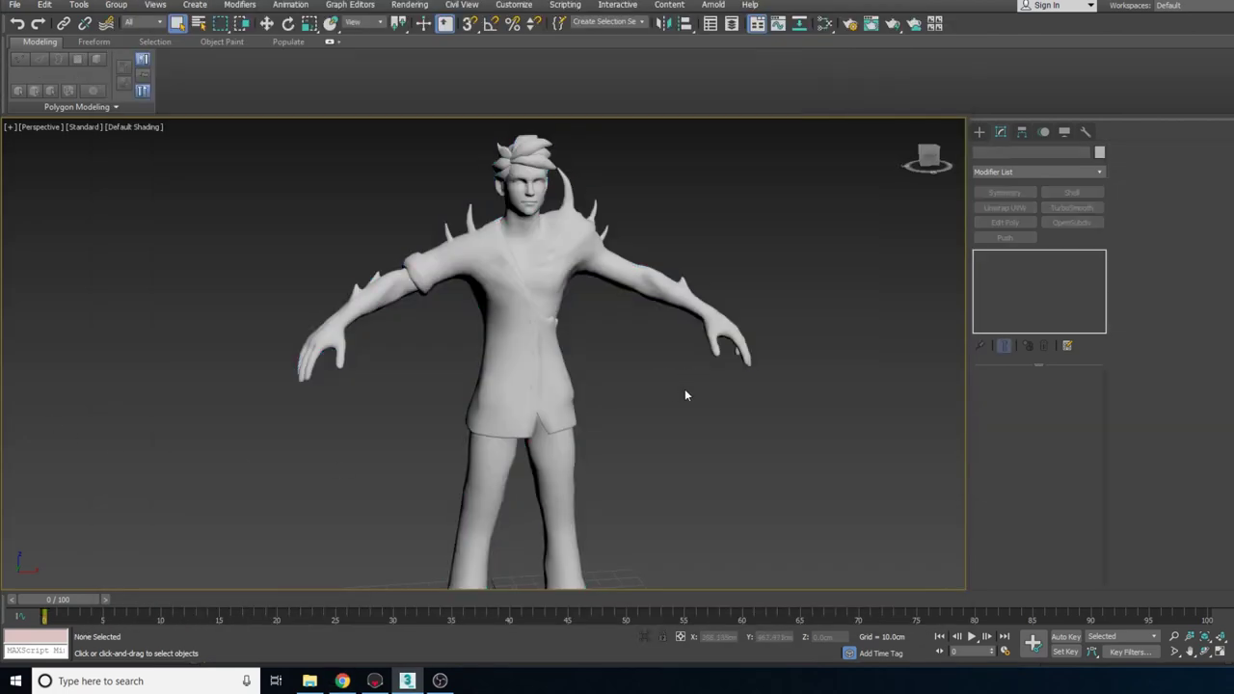
alt+middle_drag(685, 395, 612, 440)
click(557, 468)
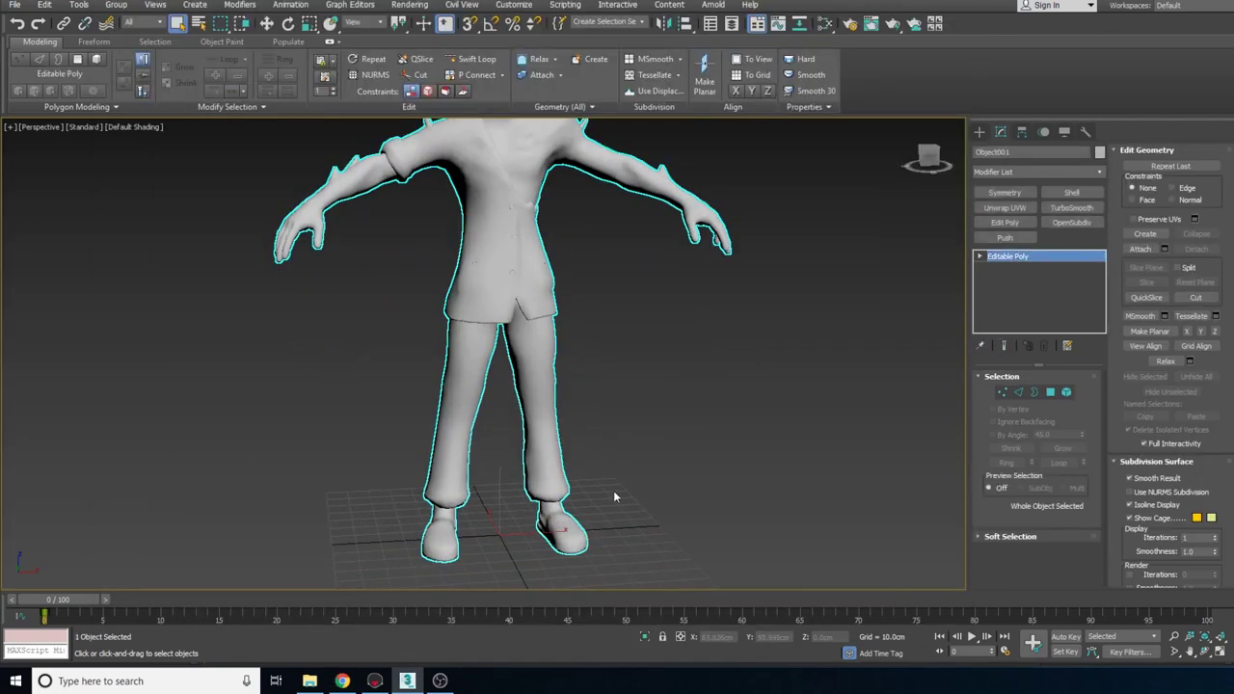
key(w)
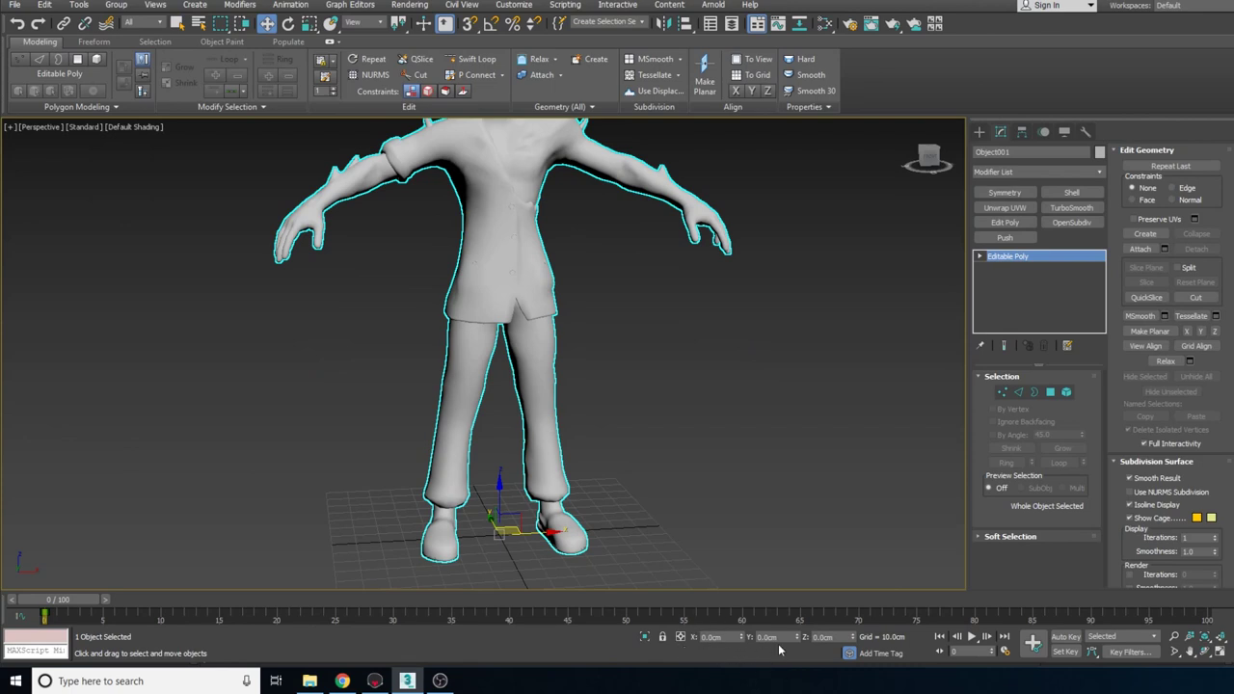
scroll(535, 544, down, 5)
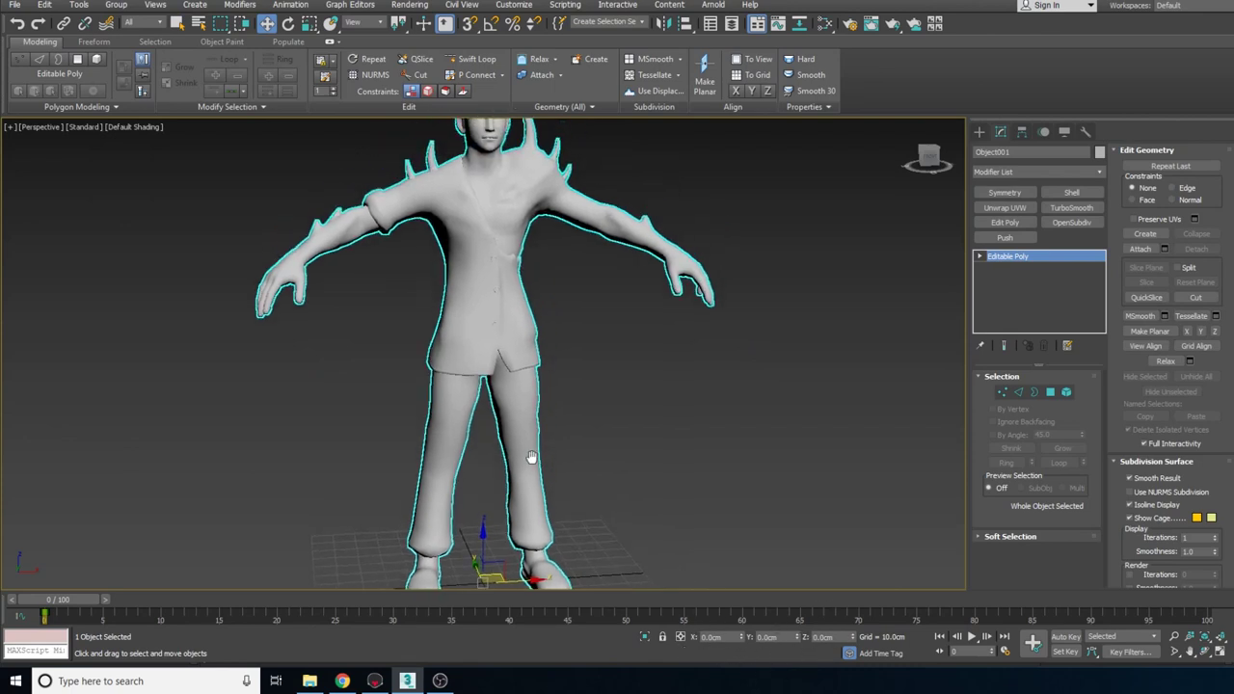
scroll(529, 237, up, 2)
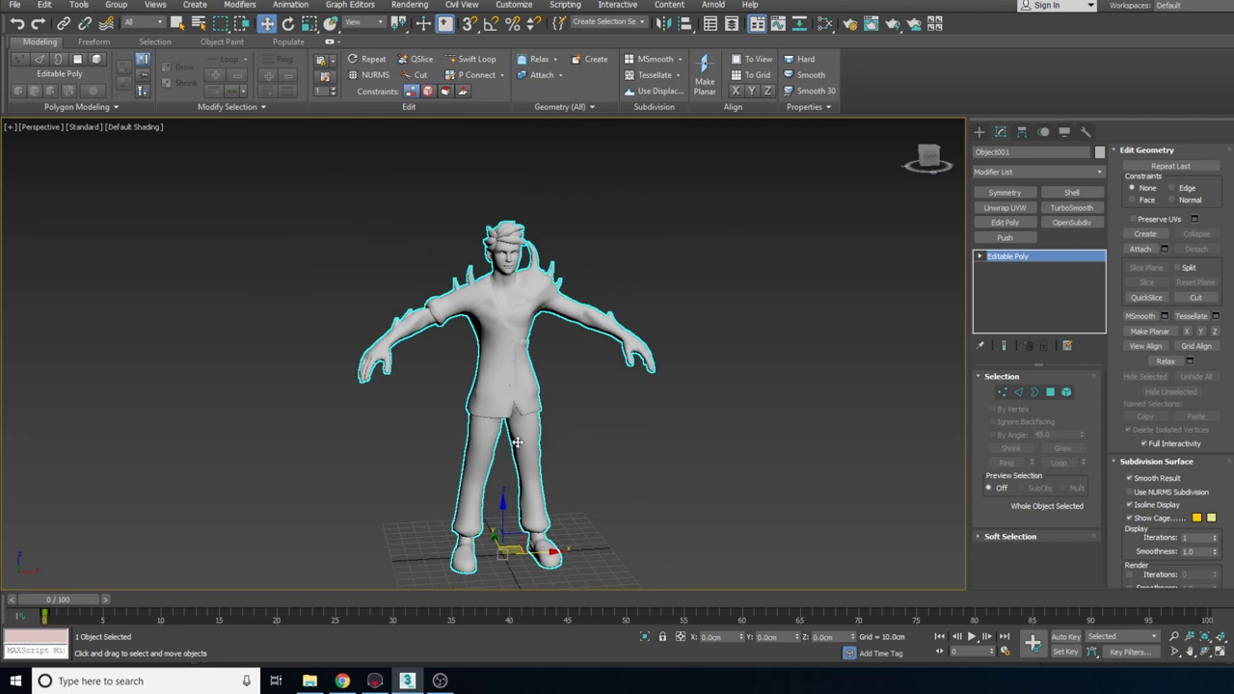
- Switch back to the Mixamo auto-rigger and place the chin marker on the character's chin along the symmetry line
click(342, 680)
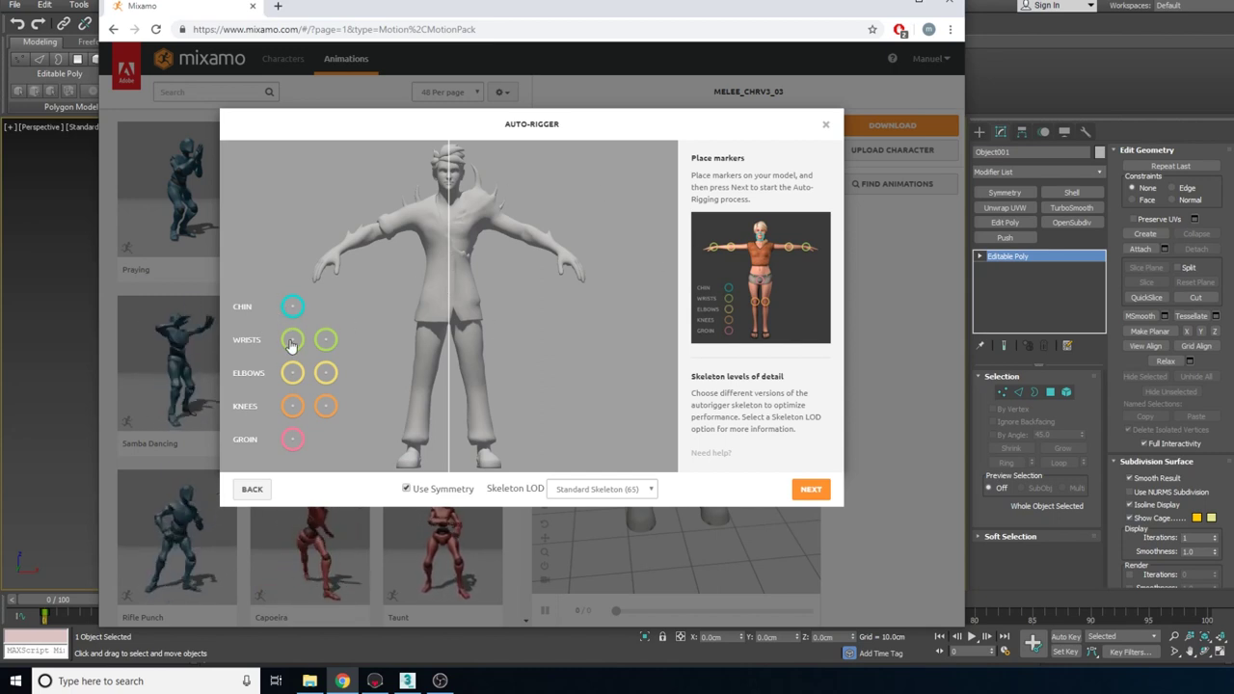
mouse_move(289, 307)
mouse_down()
mouse_move(437, 225)
mouse_move(452, 192)
mouse_up()
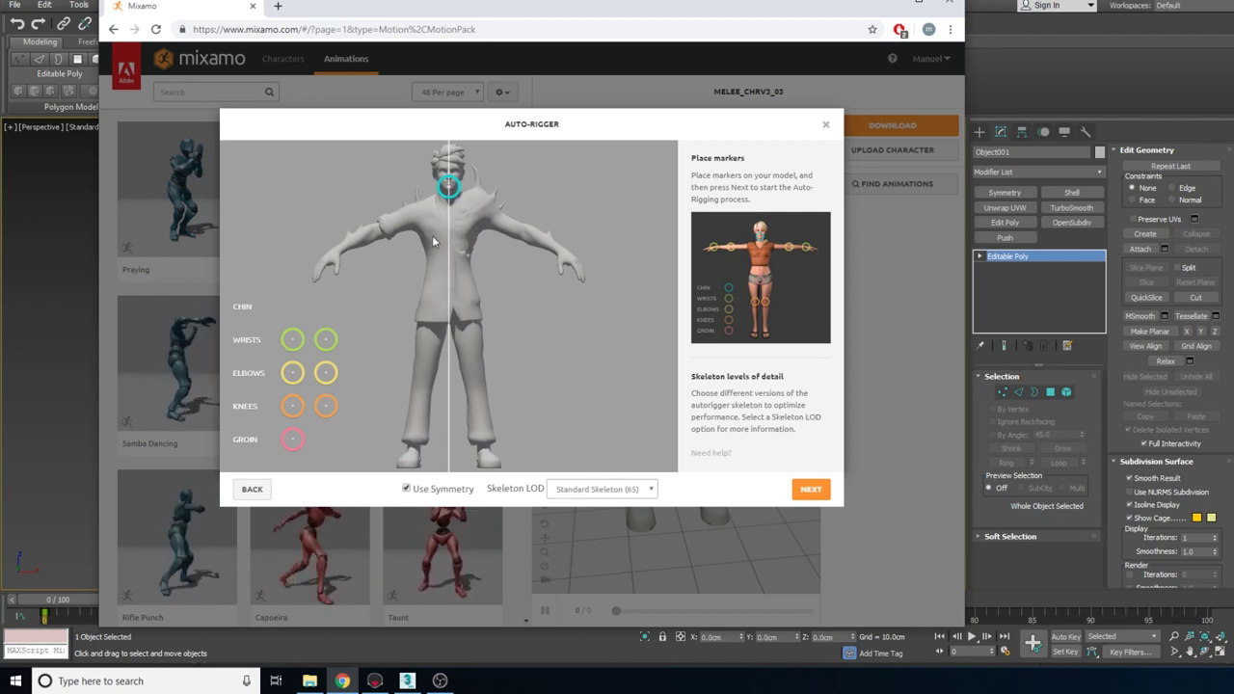
drag(448, 190, 448, 191)
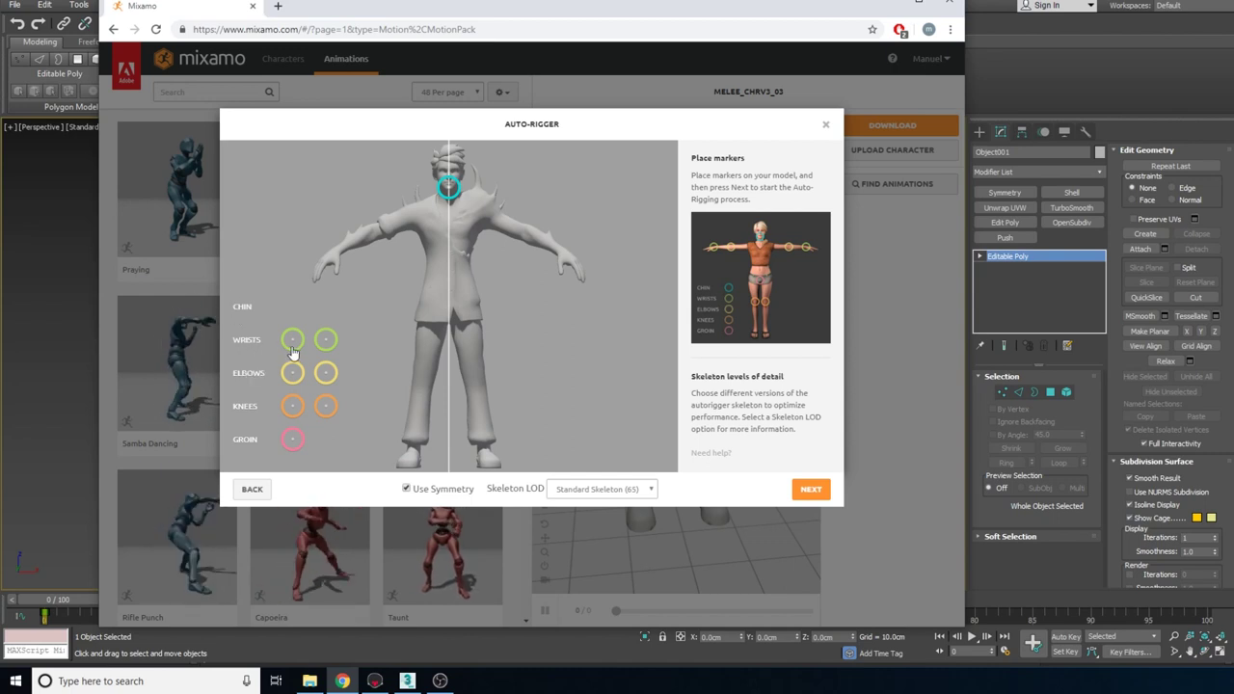
- Place the wrist markers on both of the character's wrists using symmetry, and fine-tune them over the wrist joints
mouse_move(292, 340)
mouse_down()
mouse_move(338, 277)
mouse_move(336, 254)
mouse_up()
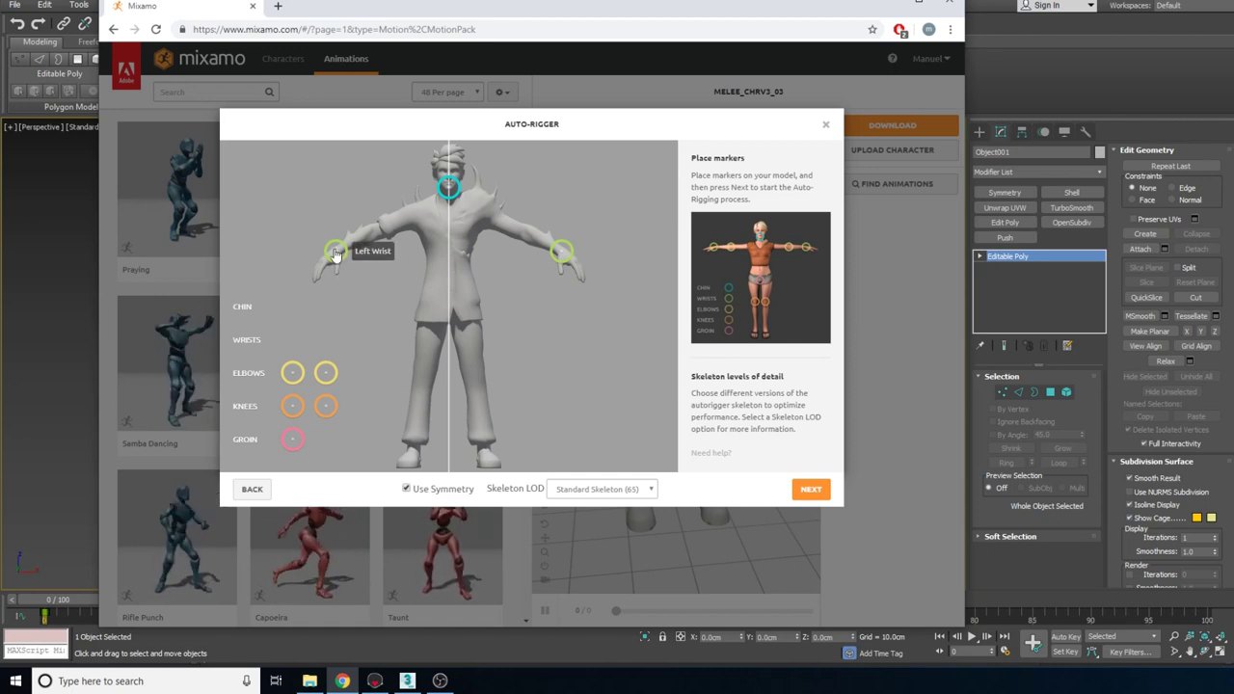
drag(336, 253, 334, 251)
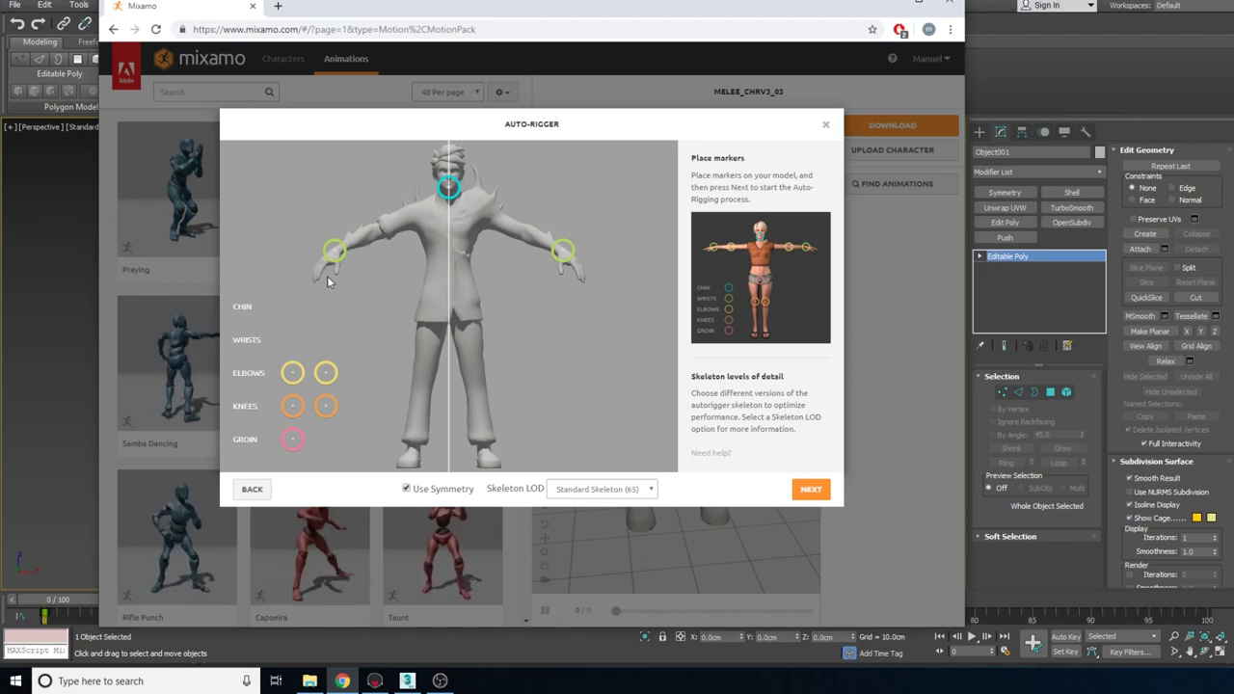
mouse_move(335, 254)
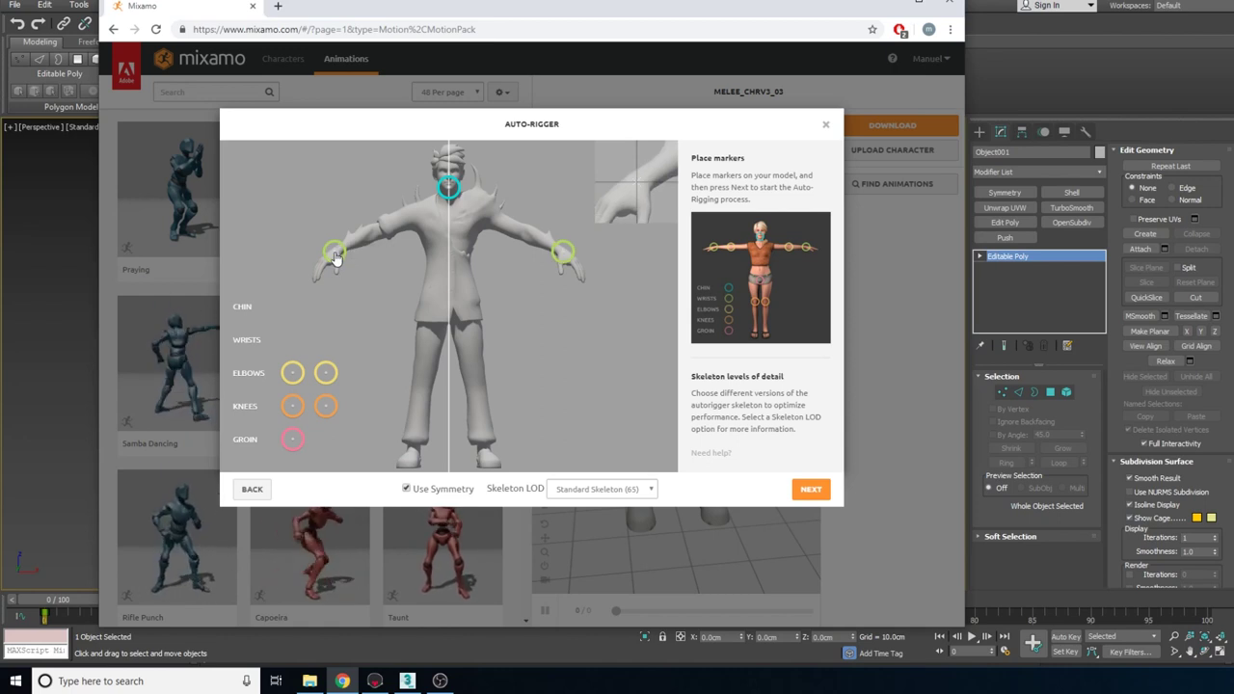
- Fine-tune the wrist markers and place the elbow, knee and groin markers on the character's matching joints using symmetry
drag(335, 254, 339, 257)
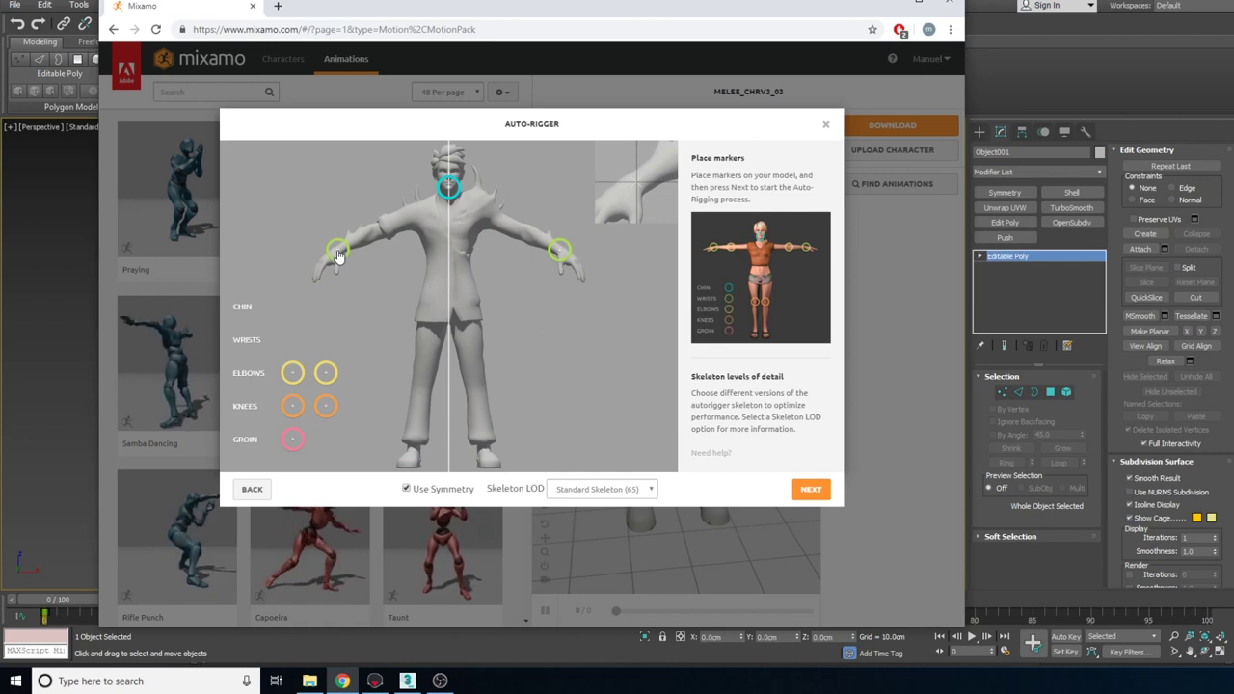
drag(337, 255, 336, 255)
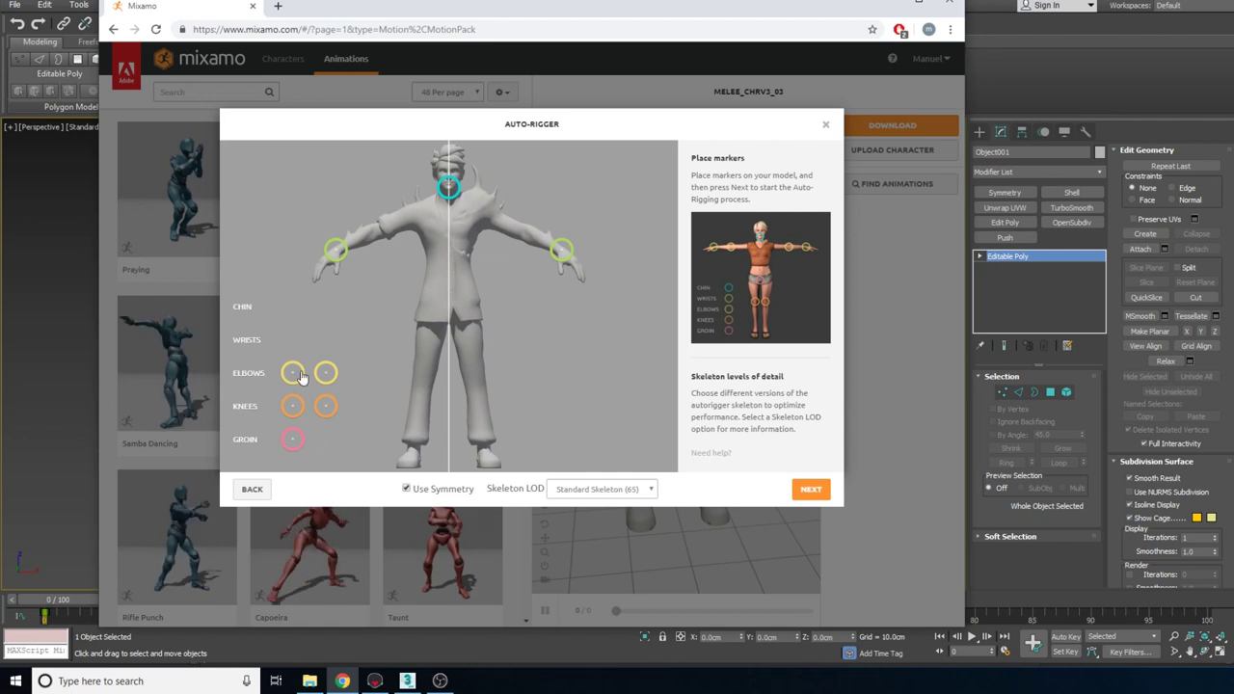
mouse_move(296, 375)
mouse_down()
mouse_move(325, 347)
mouse_move(373, 239)
mouse_up()
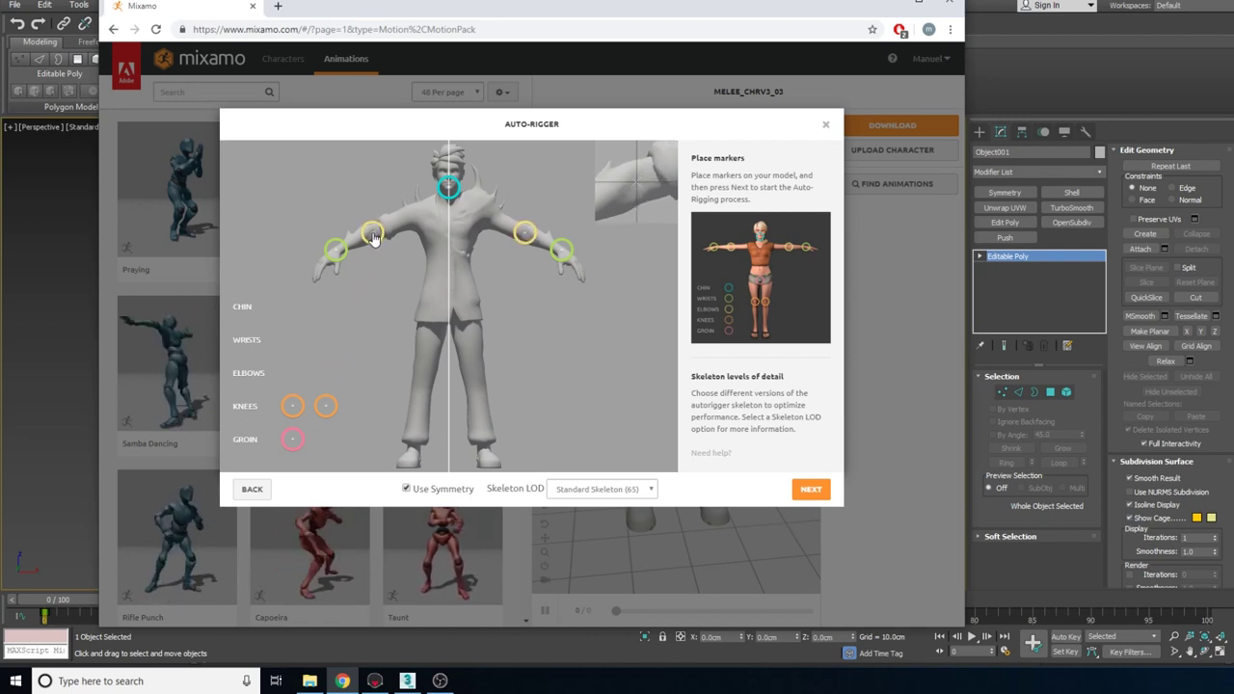
drag(374, 239, 375, 239)
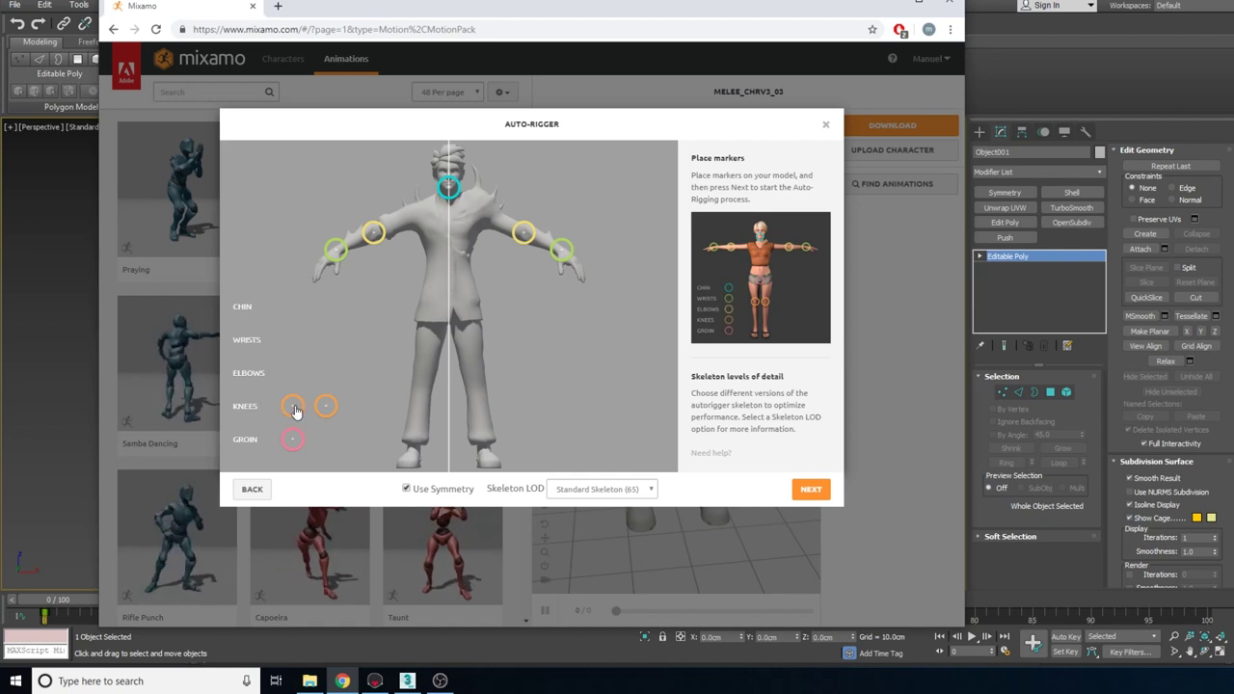
drag(295, 410, 420, 401)
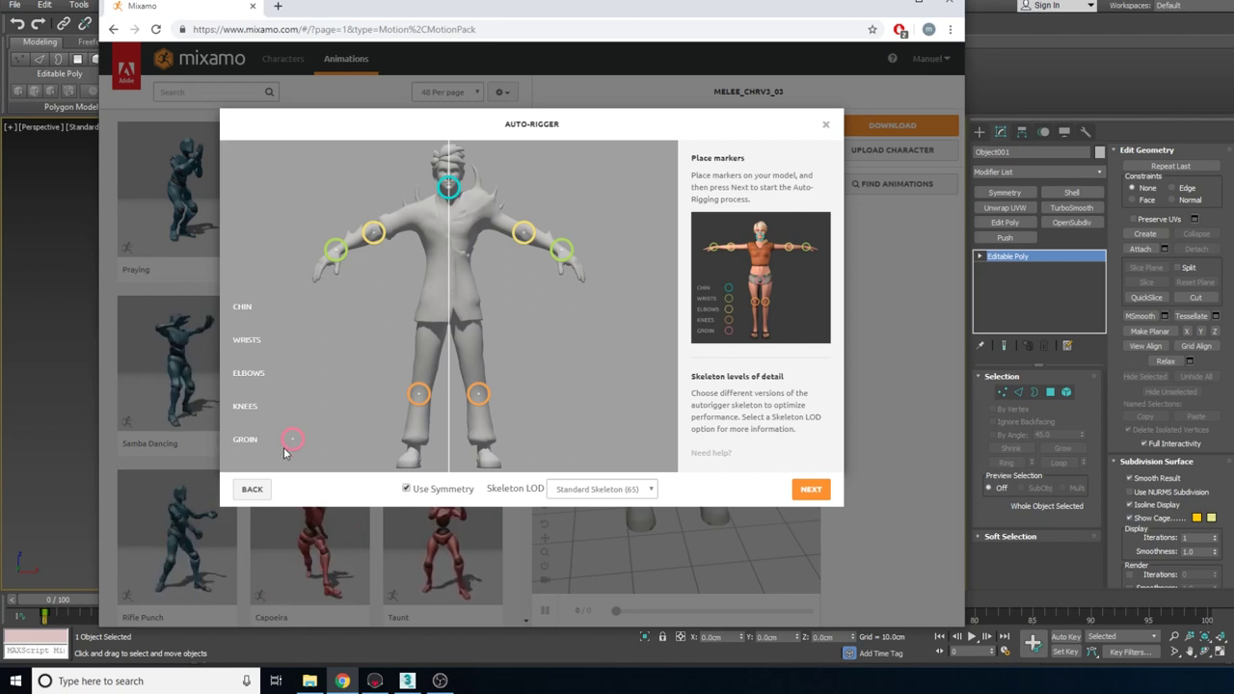
mouse_move(292, 441)
mouse_down()
mouse_move(343, 429)
mouse_move(398, 349)
mouse_move(450, 323)
mouse_up()
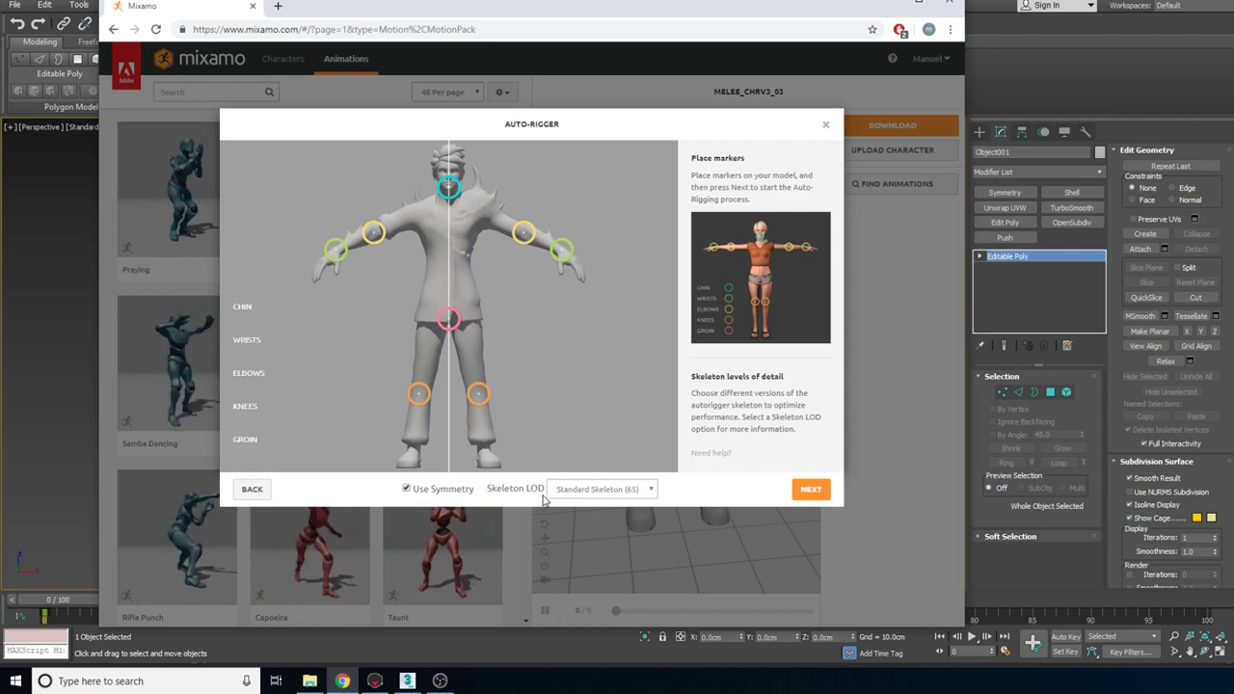
- Choose Standard Skeleton (65) as the skeleton level of detail and start the auto-rigging
click(650, 489)
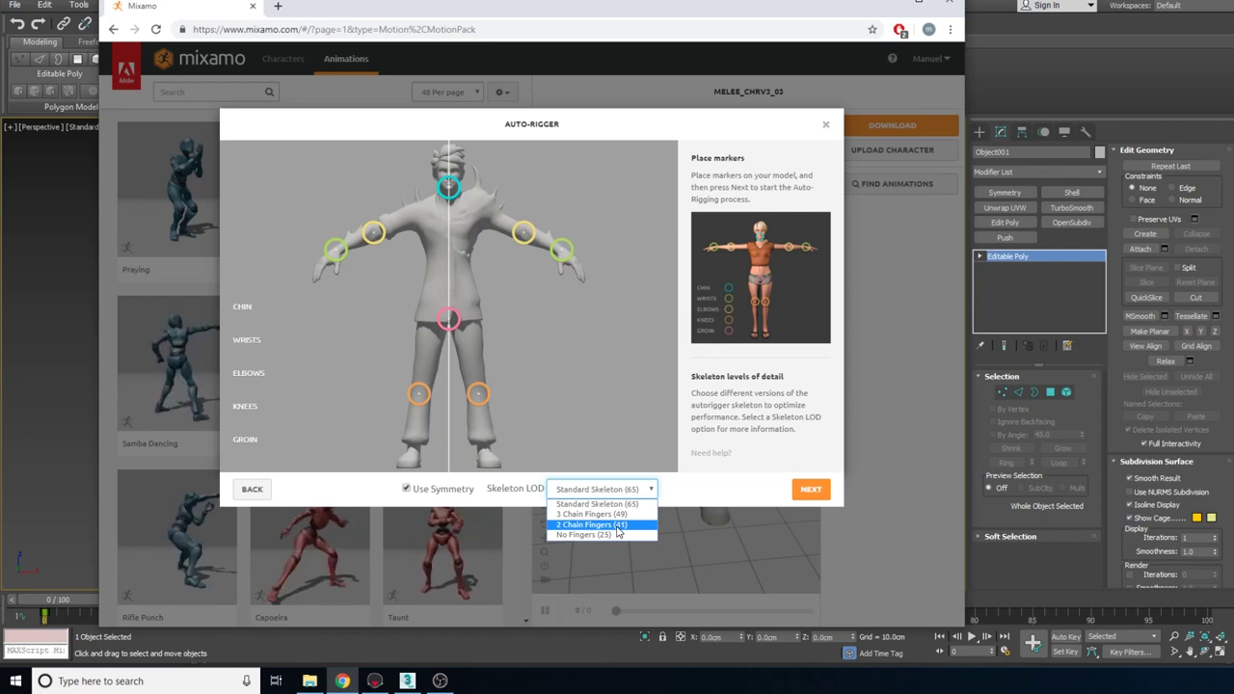
click(599, 507)
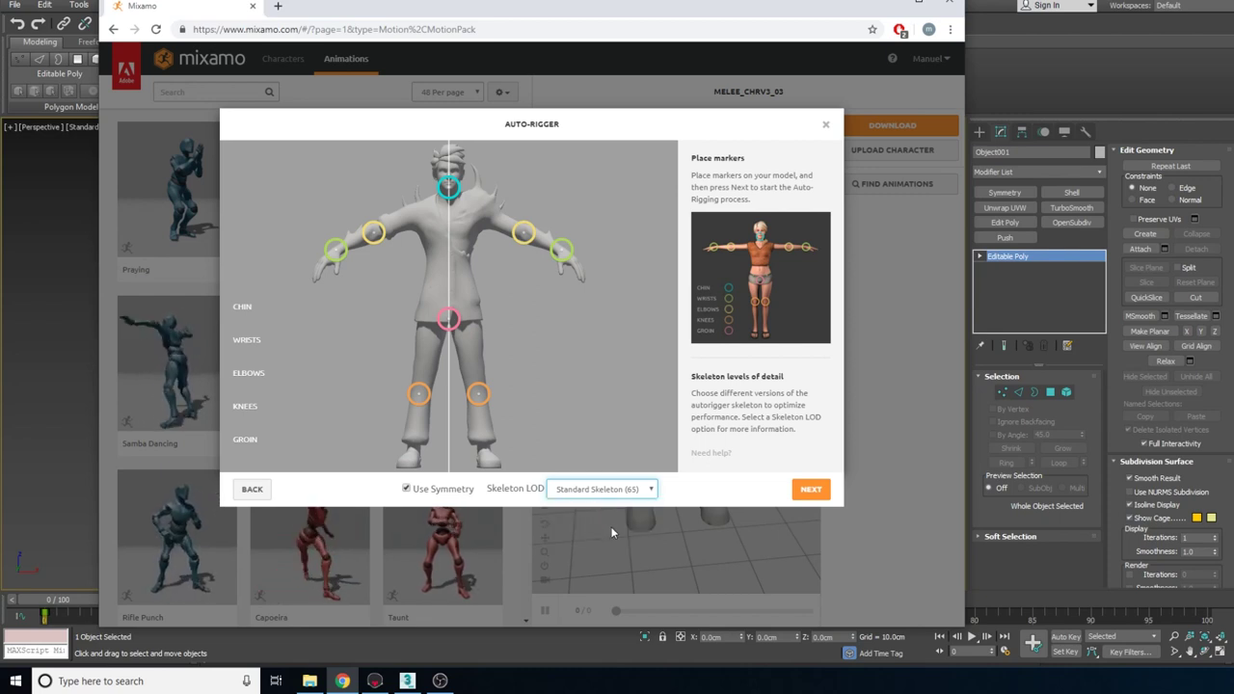
click(809, 490)
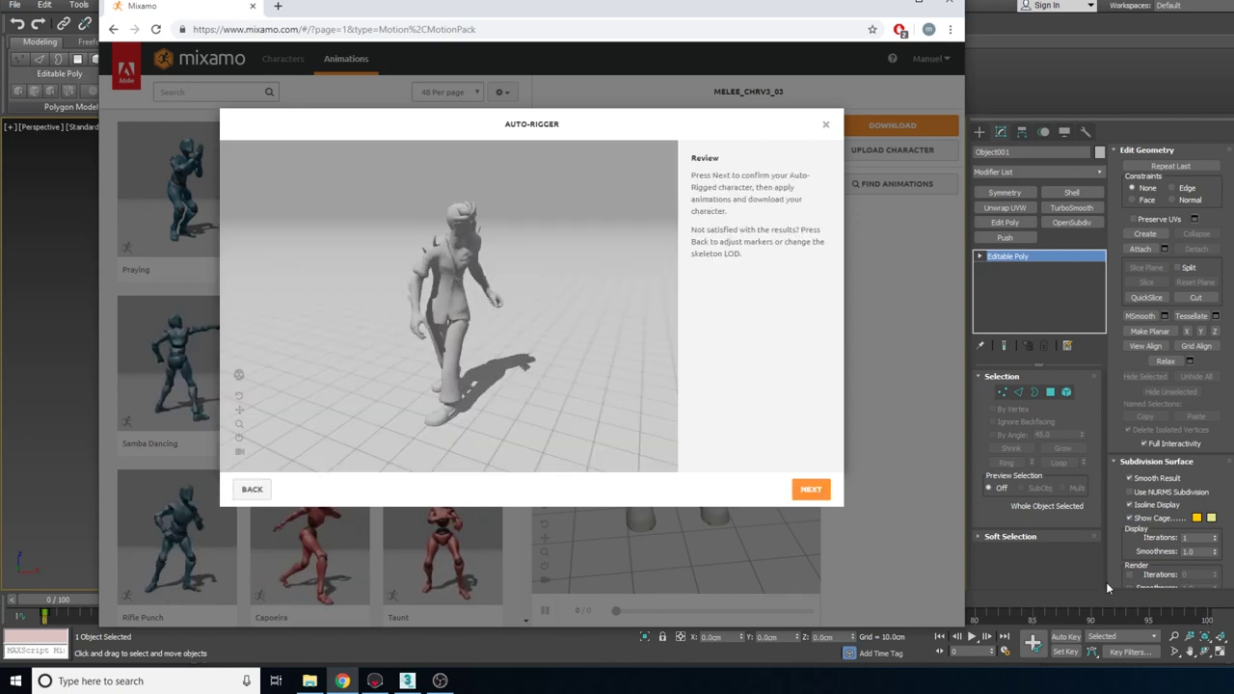
- Check the animated rig preview from several angles and accept the rigged model as the new character
drag(539, 434, 517, 415)
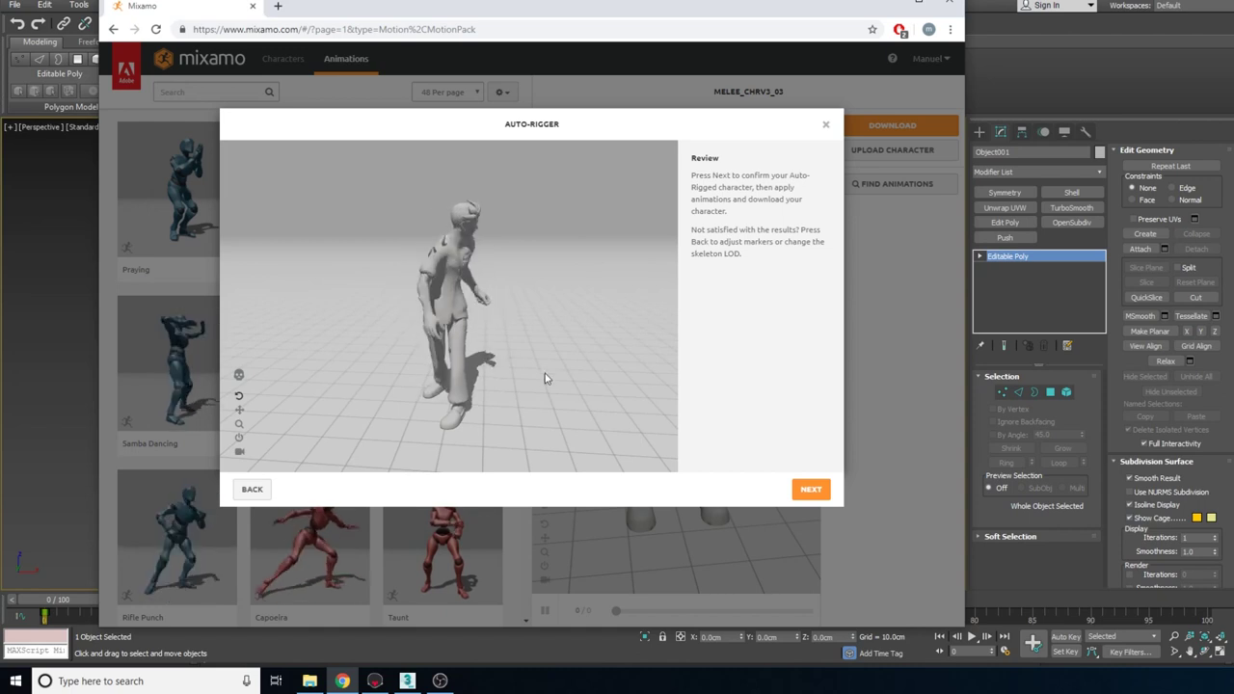
drag(544, 373, 597, 350)
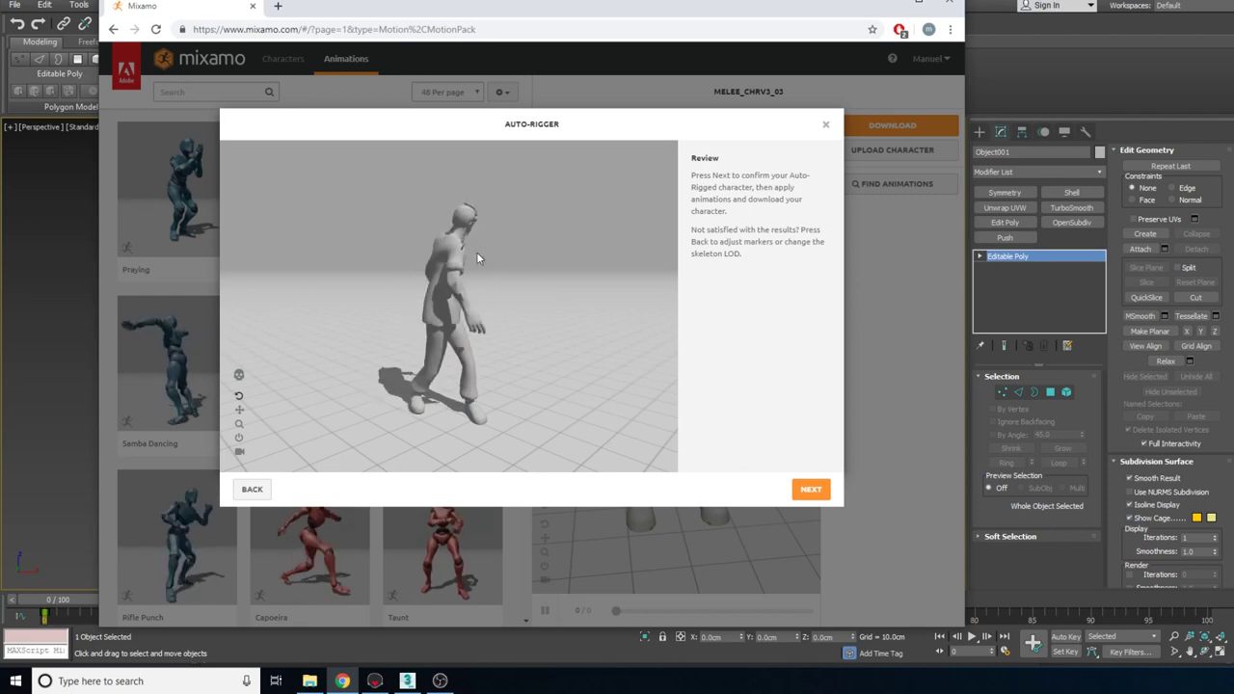
mouse_move(540, 455)
mouse_down()
mouse_move(361, 433)
mouse_move(392, 444)
mouse_move(525, 438)
mouse_up()
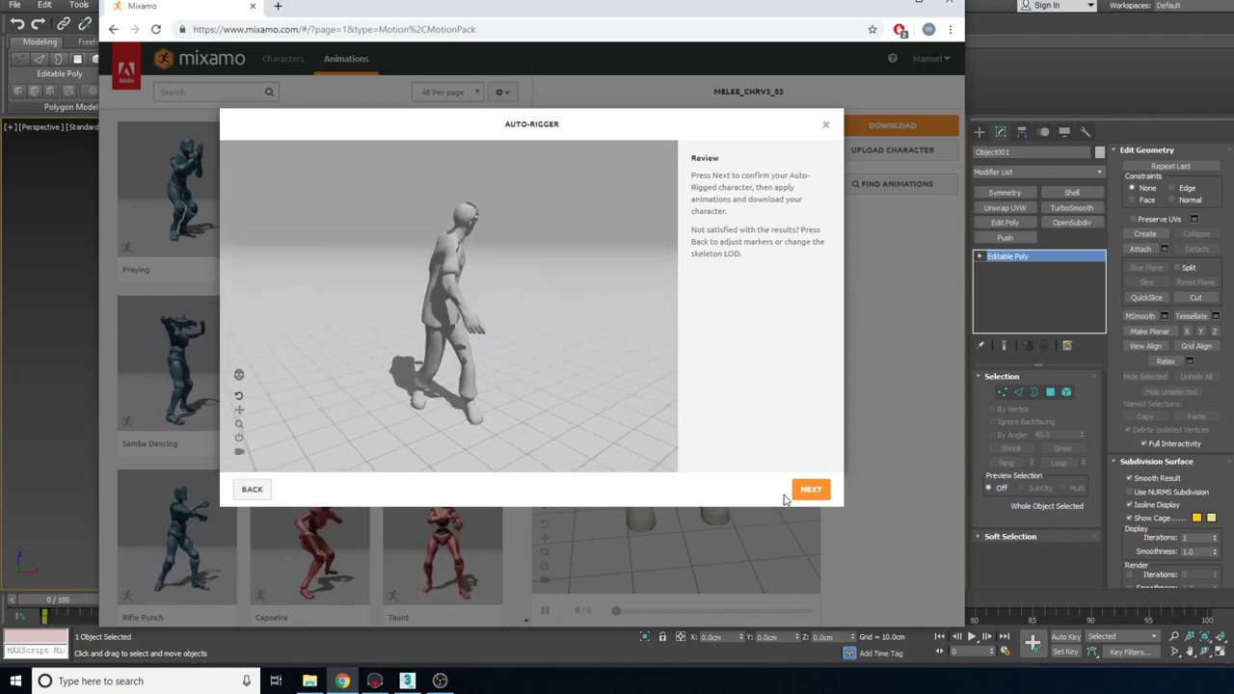
click(808, 489)
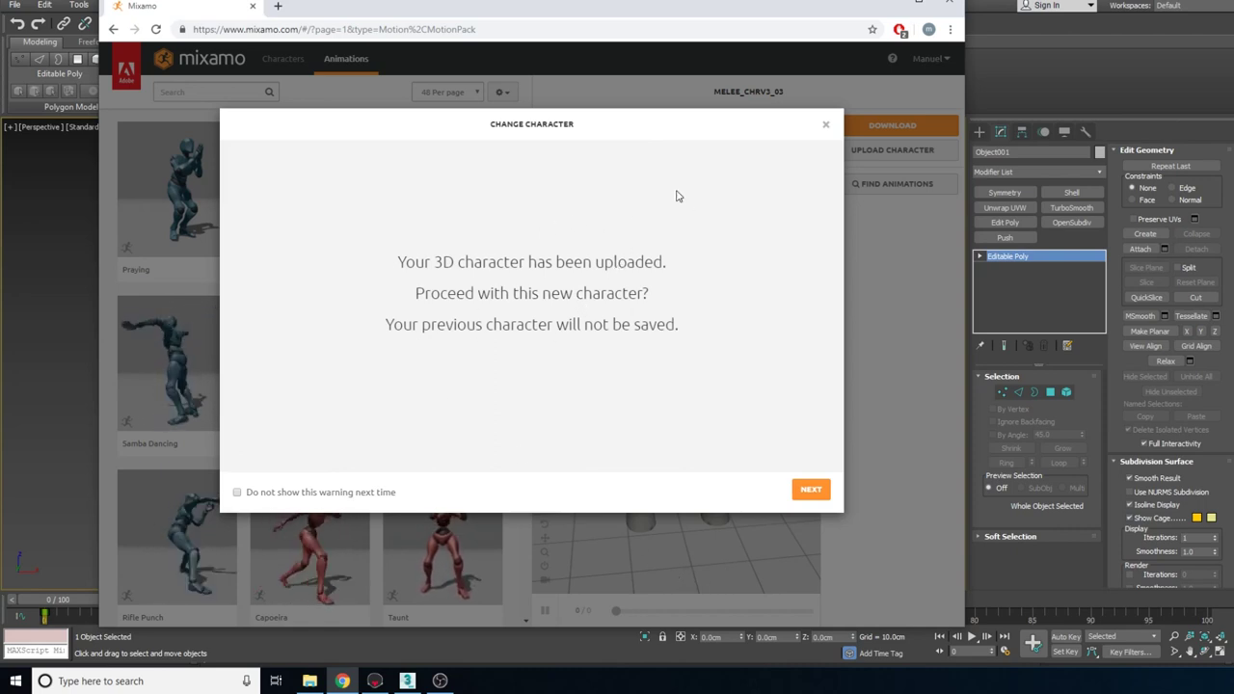
click(810, 492)
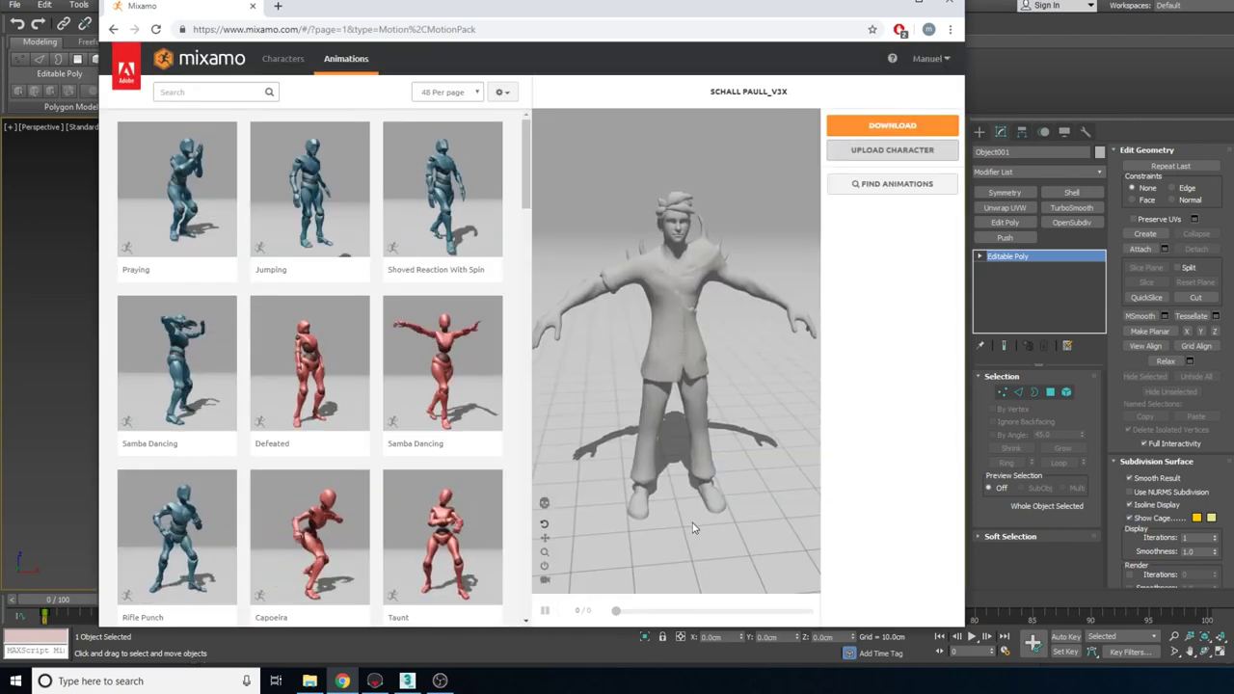
drag(715, 578, 741, 560)
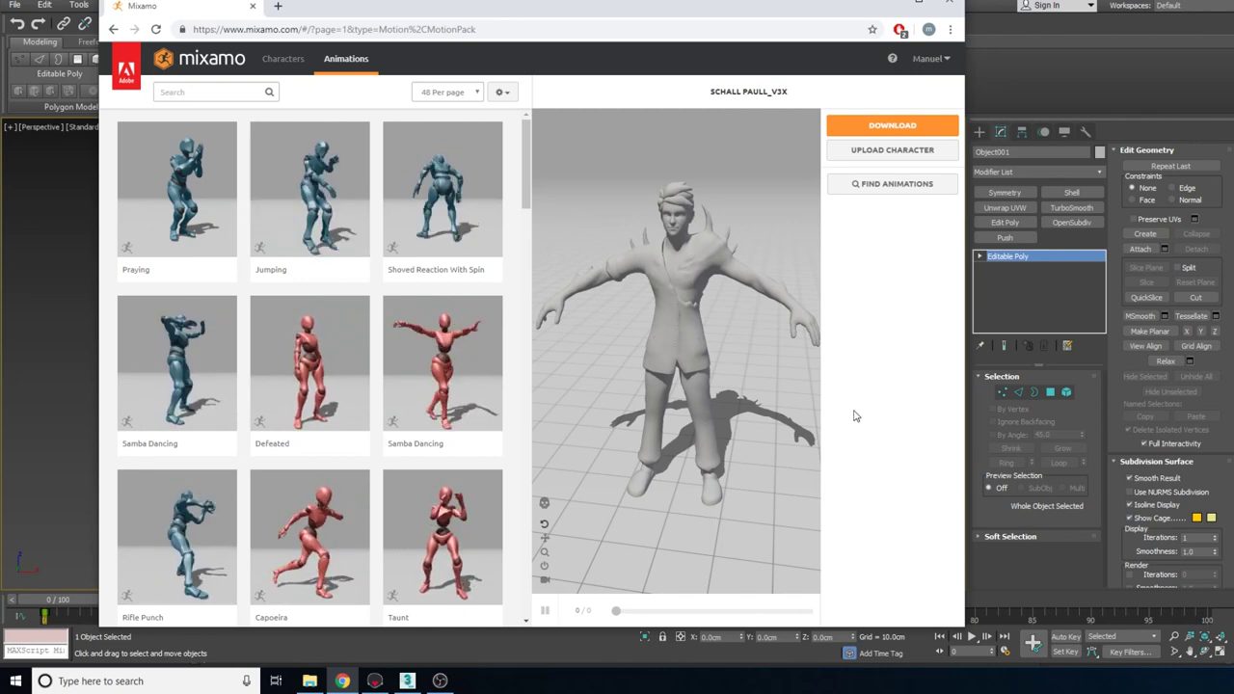
- Set the rigged character's download to FBX(.fbx) format with Original Pose(.Fbx) as the pose
click(892, 125)
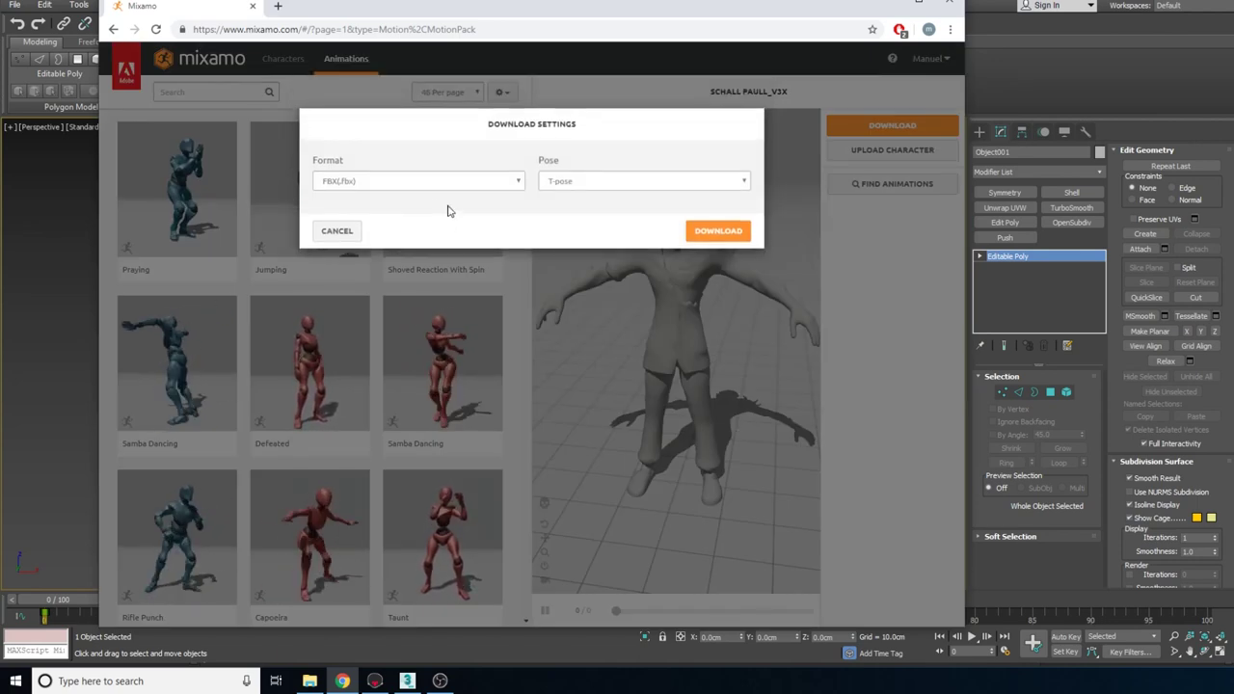
click(503, 183)
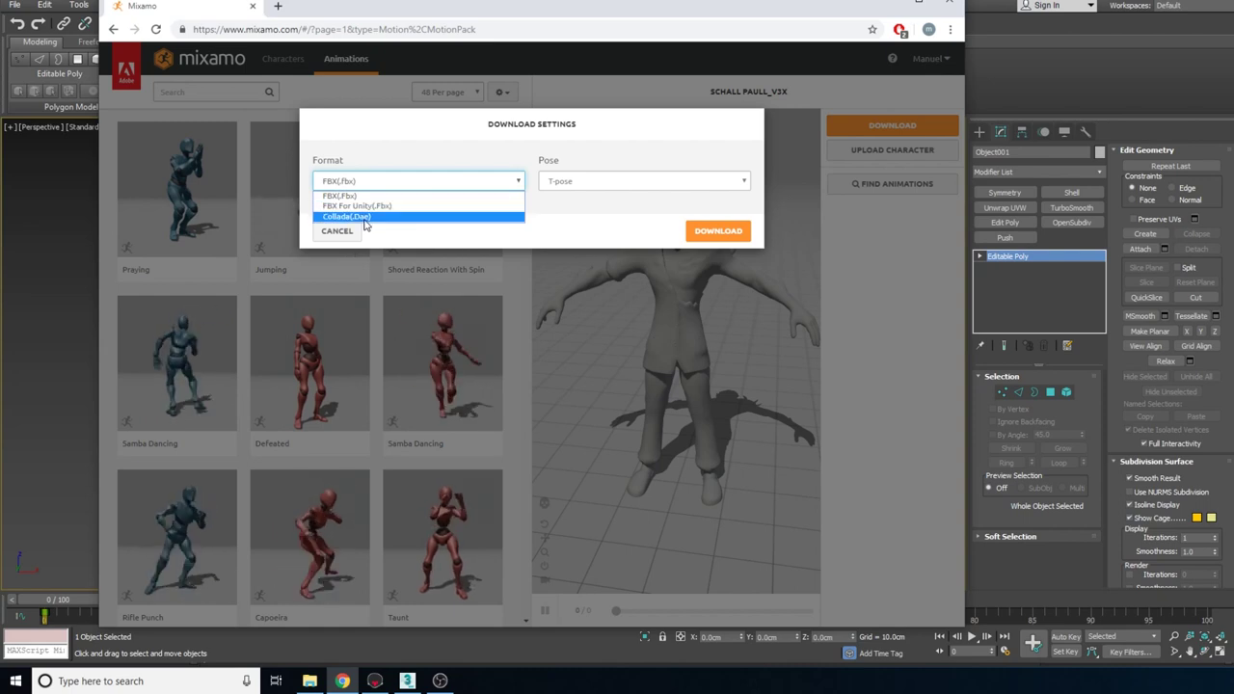
click(409, 197)
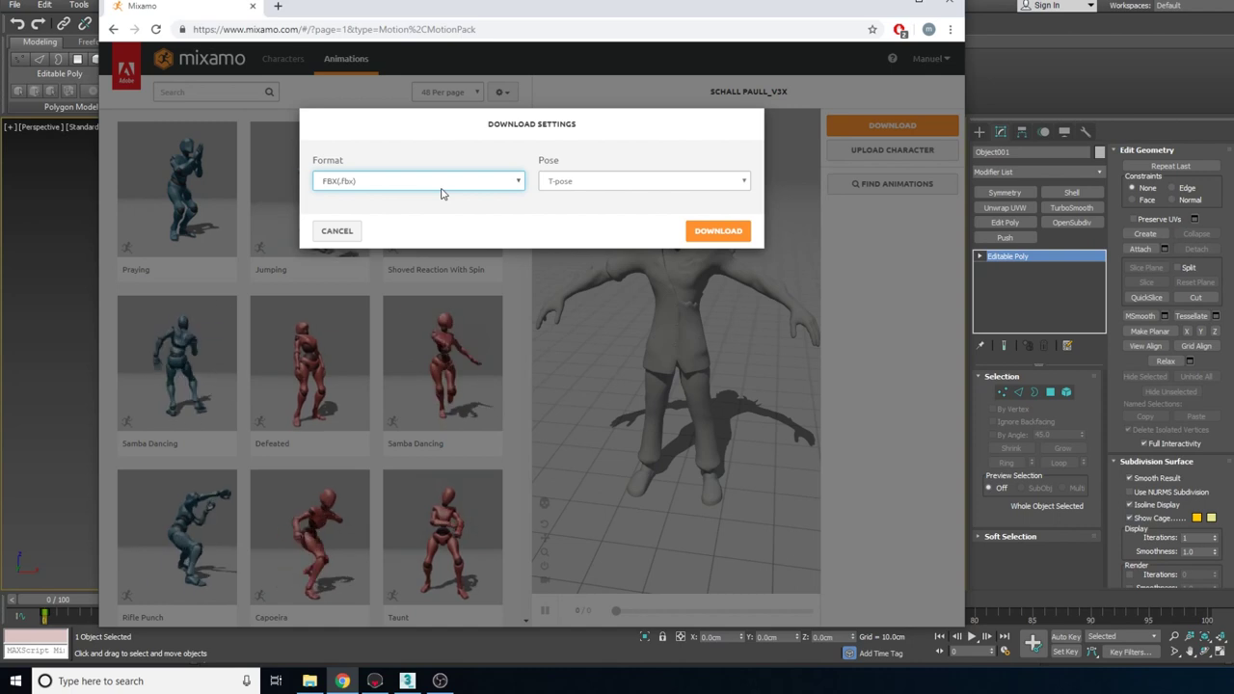
click(602, 181)
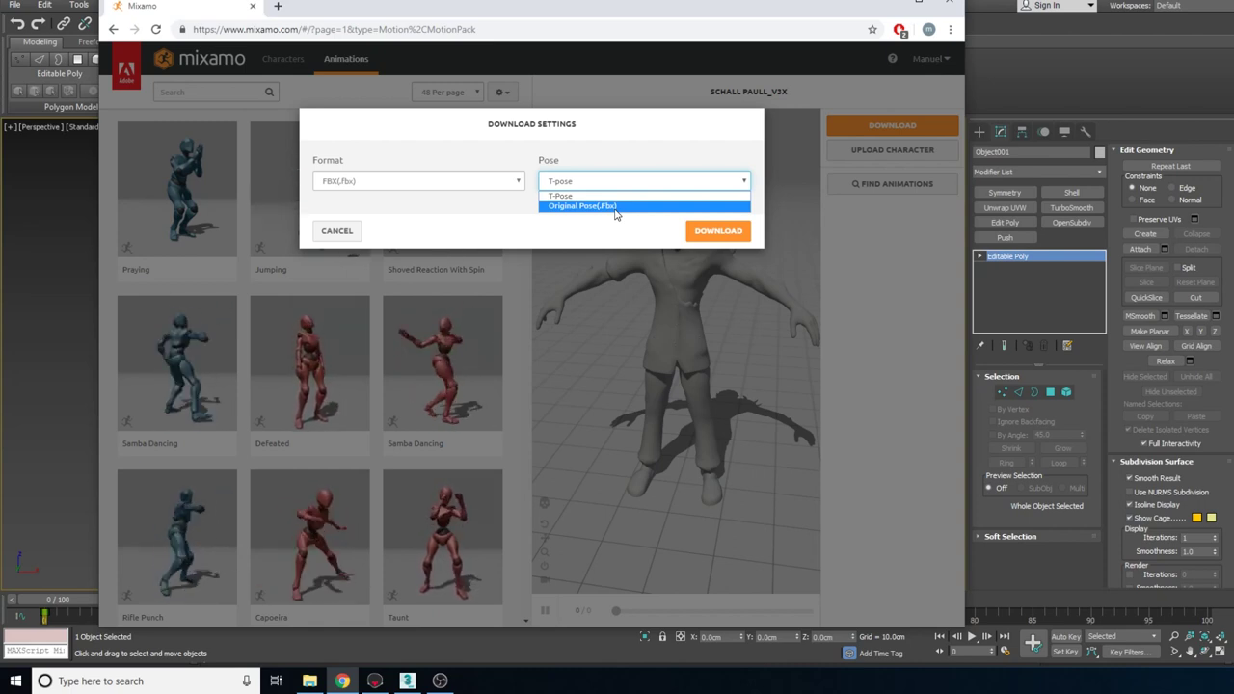
click(616, 206)
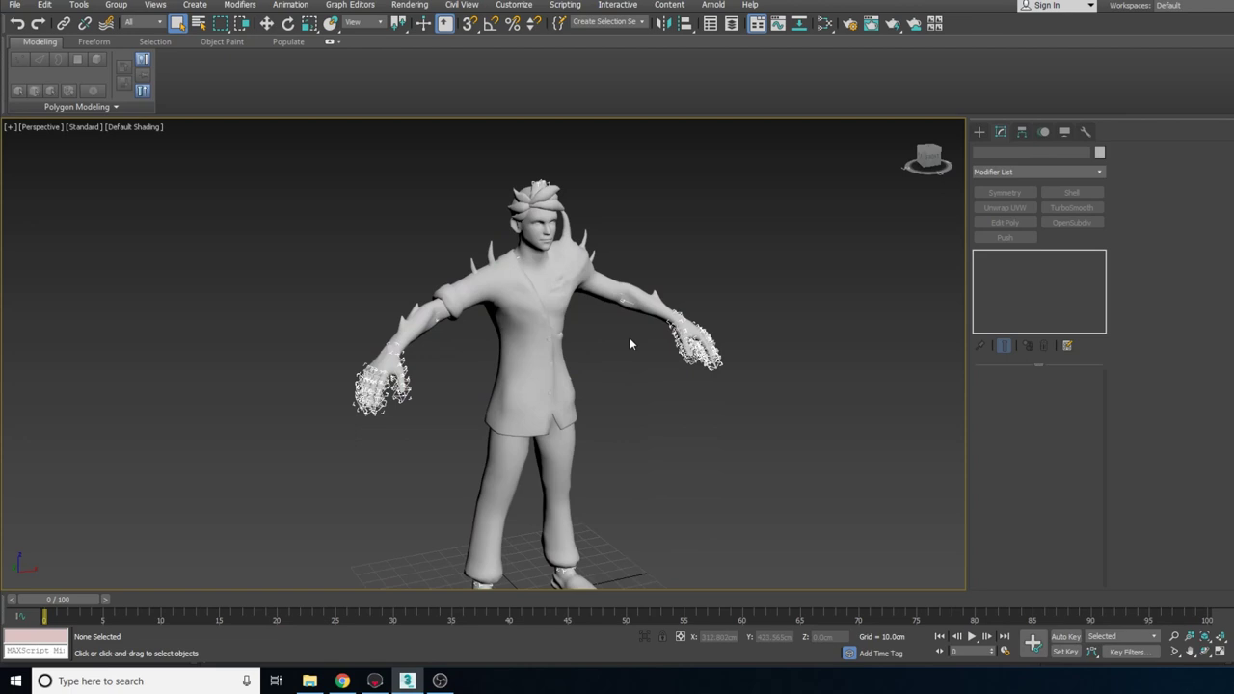
- In 3ds Max, select the rigged character's mesh and examine its Skin modifier parameters, bone list and the bones in the hands and feet
click(553, 321)
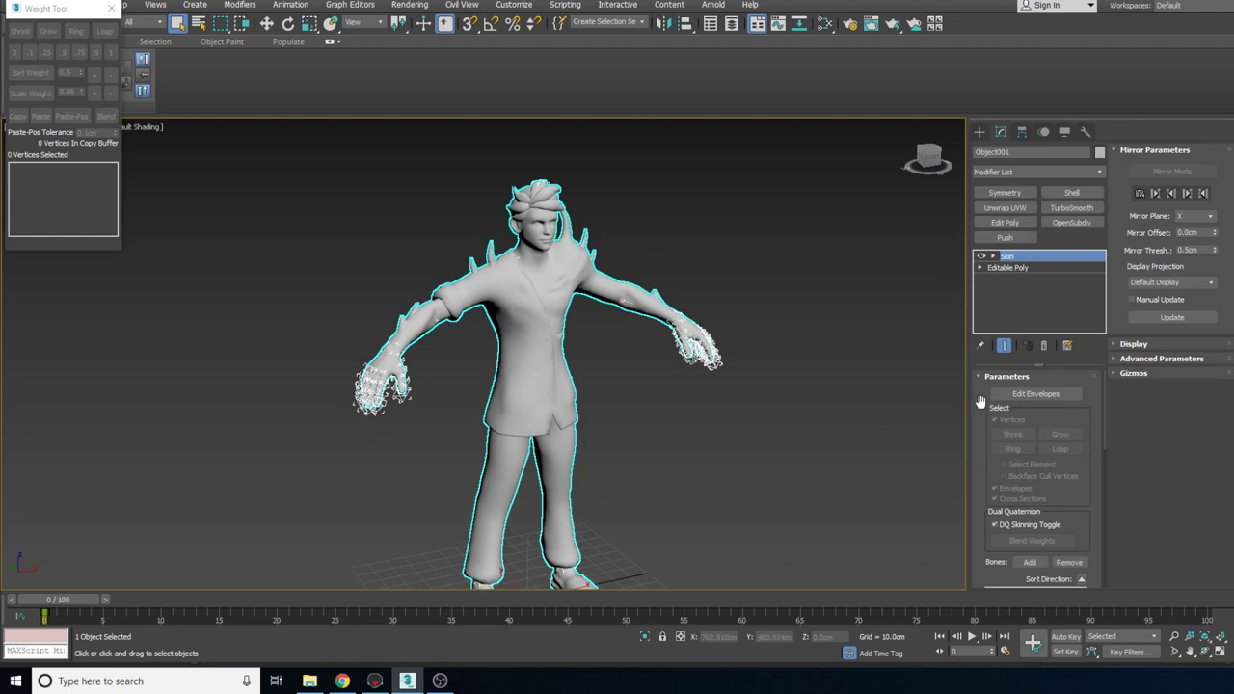
drag(980, 403, 988, 161)
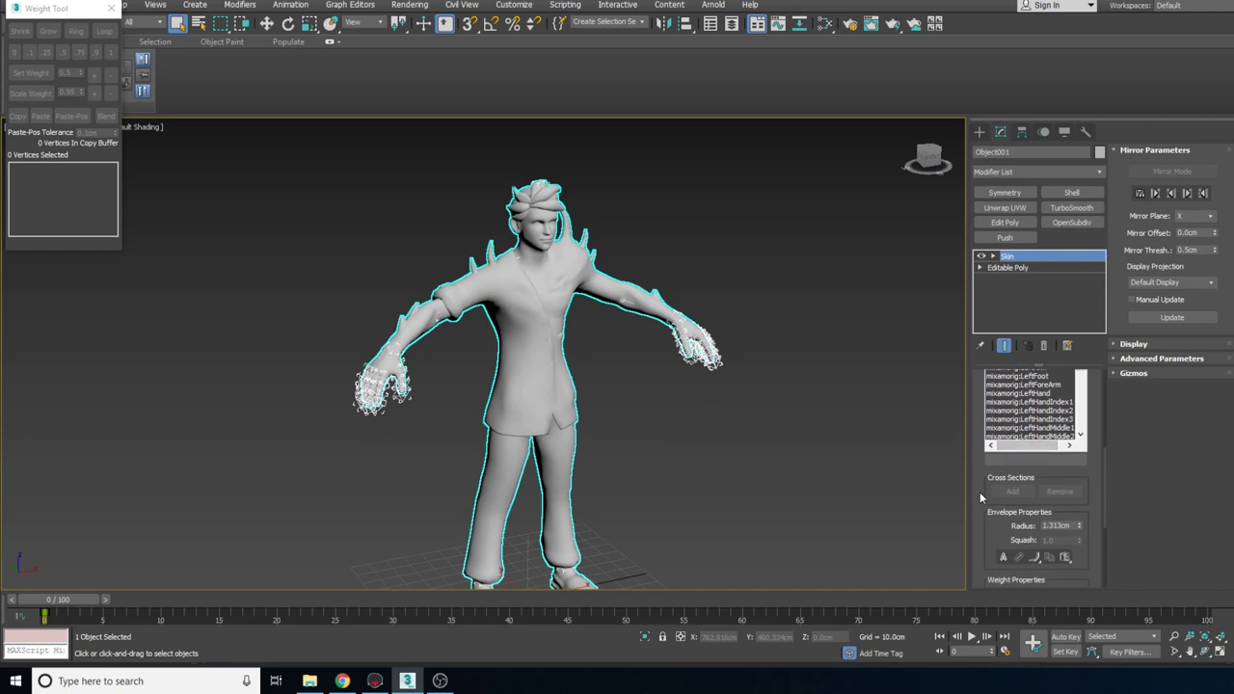
drag(979, 491, 958, 294)
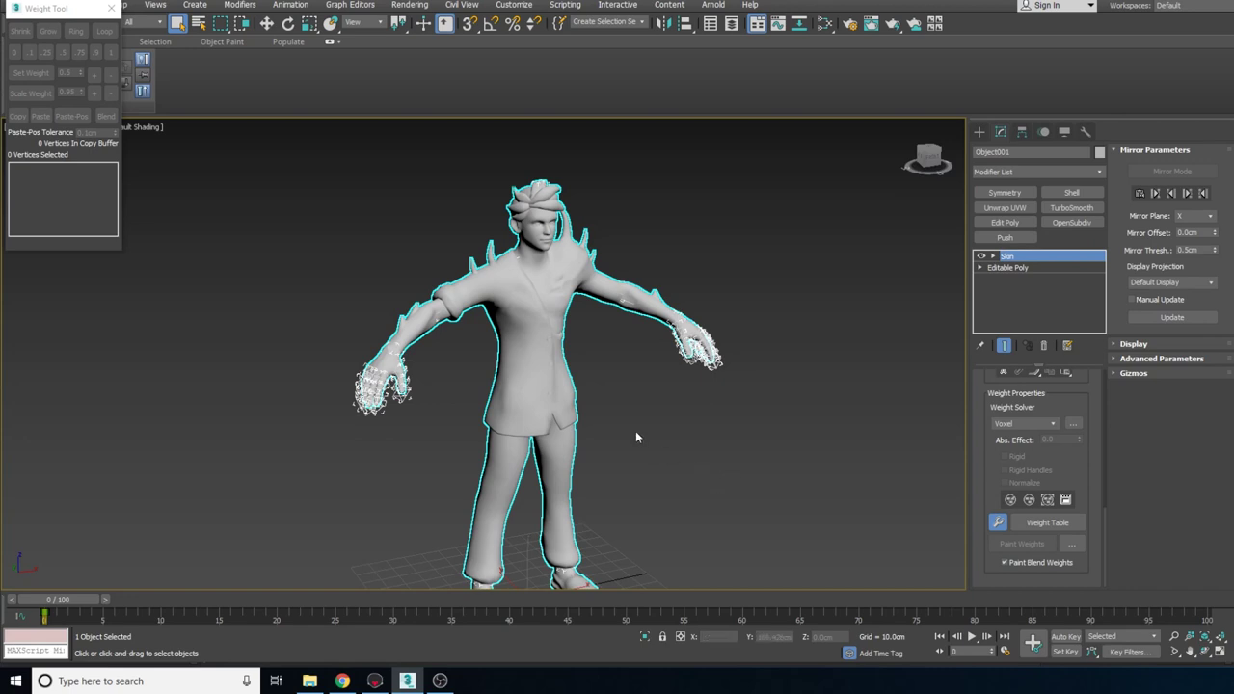
scroll(647, 333, up, 3)
alt+middle_drag(663, 409, 559, 319)
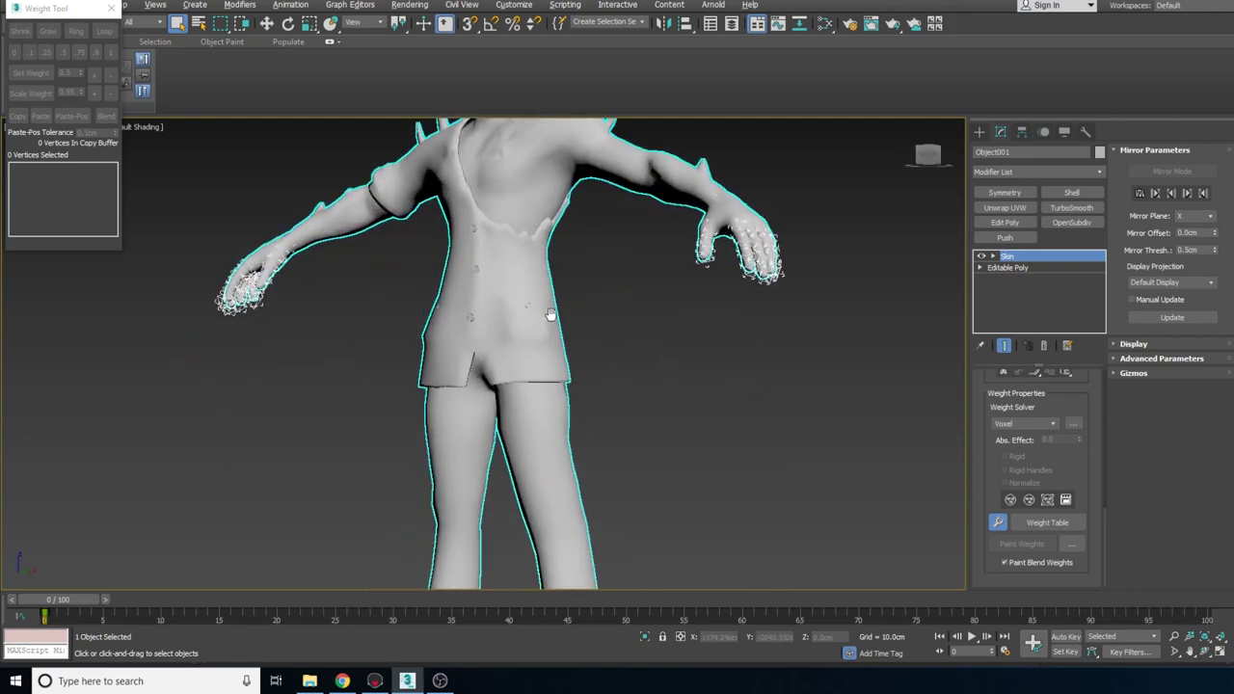
scroll(559, 318, down, 6)
alt+middle_drag(559, 400, 549, 424)
scroll(547, 425, up, 3)
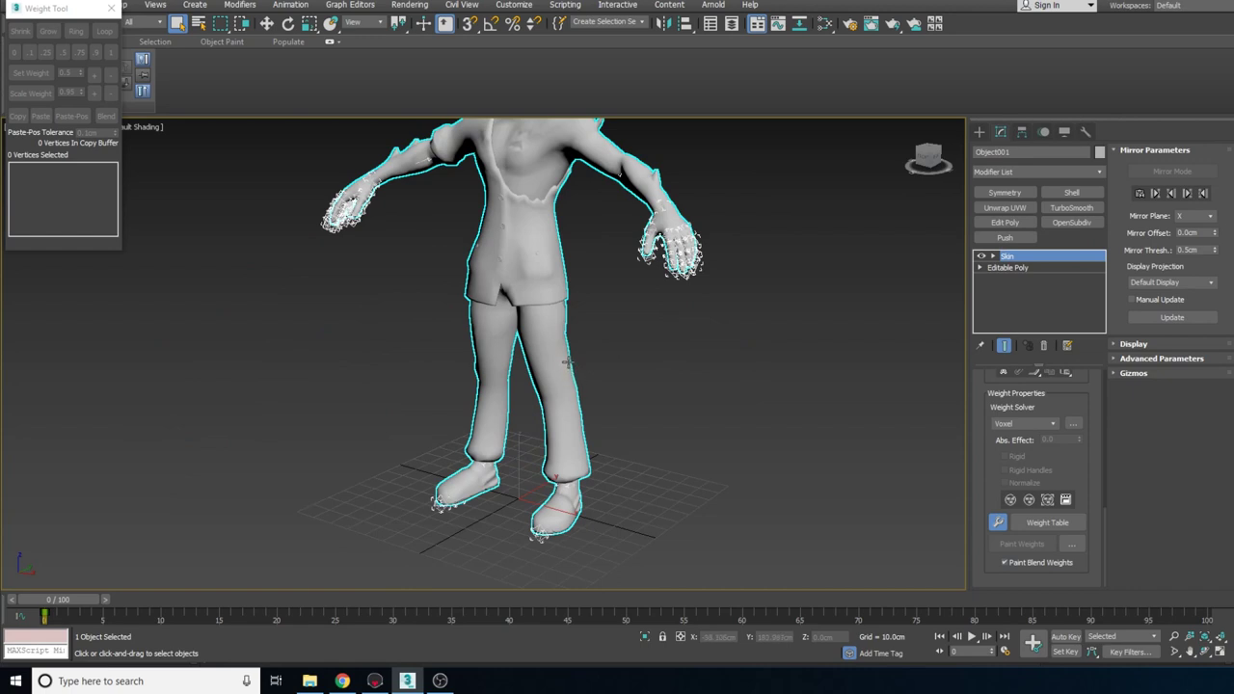
alt+middle_drag(559, 376, 562, 405)
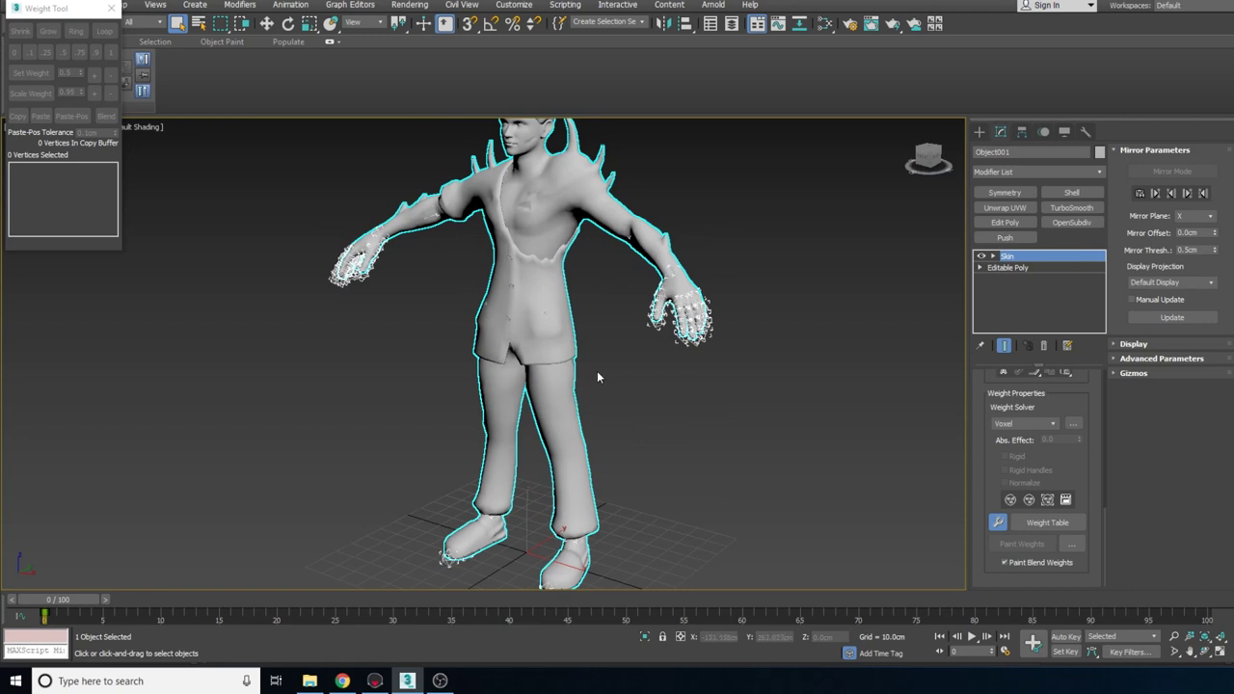
drag(964, 463, 952, 605)
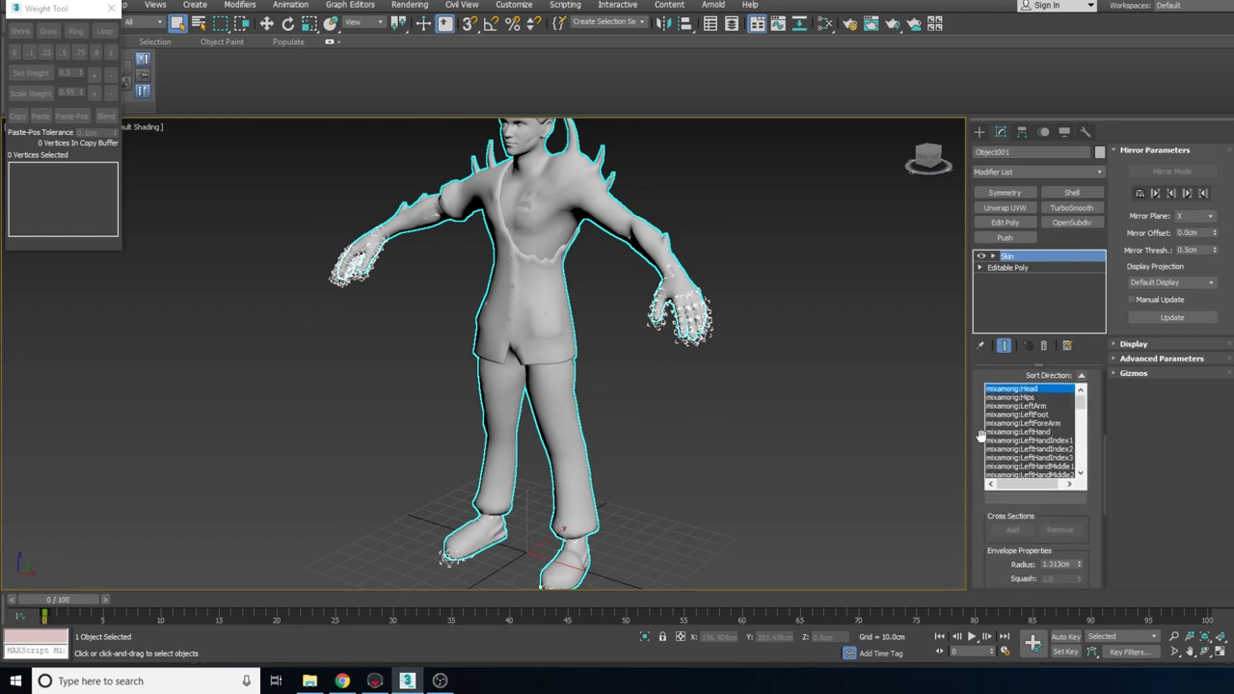
scroll(979, 431, up, 5)
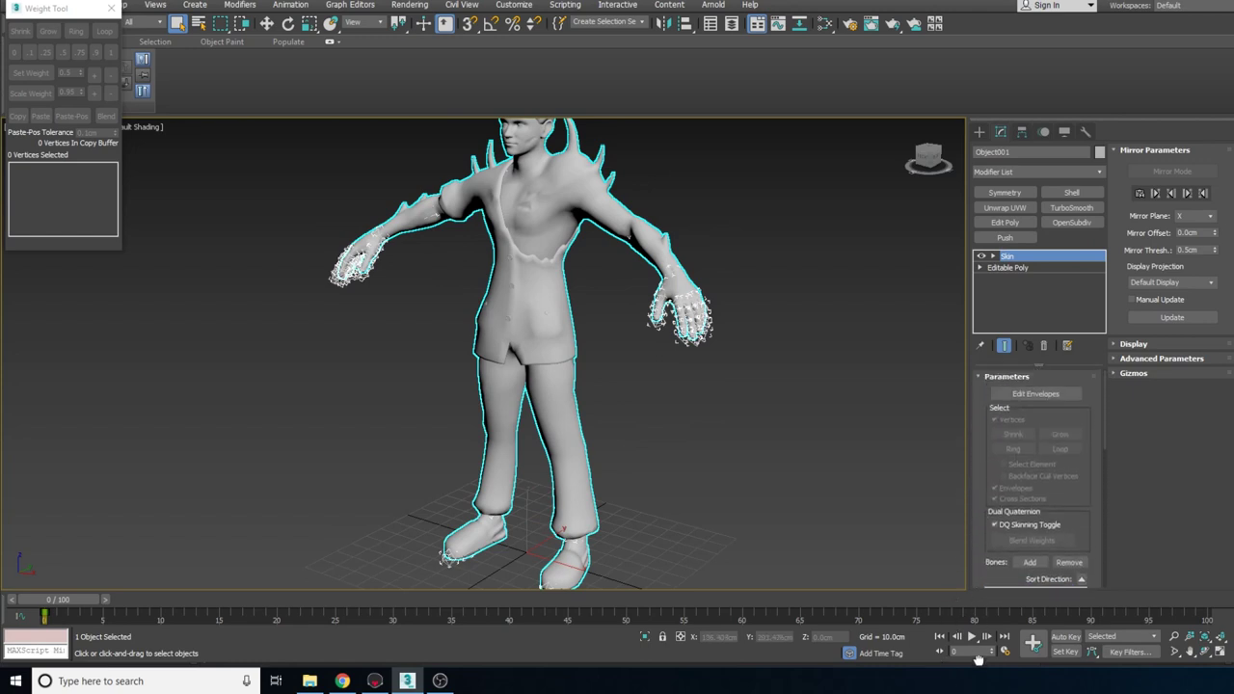
- Inspect the head bone's skin weights with the Skin modifier's Edit Envelopes mode, and leave the mode again
scroll(853, 416, up, 6)
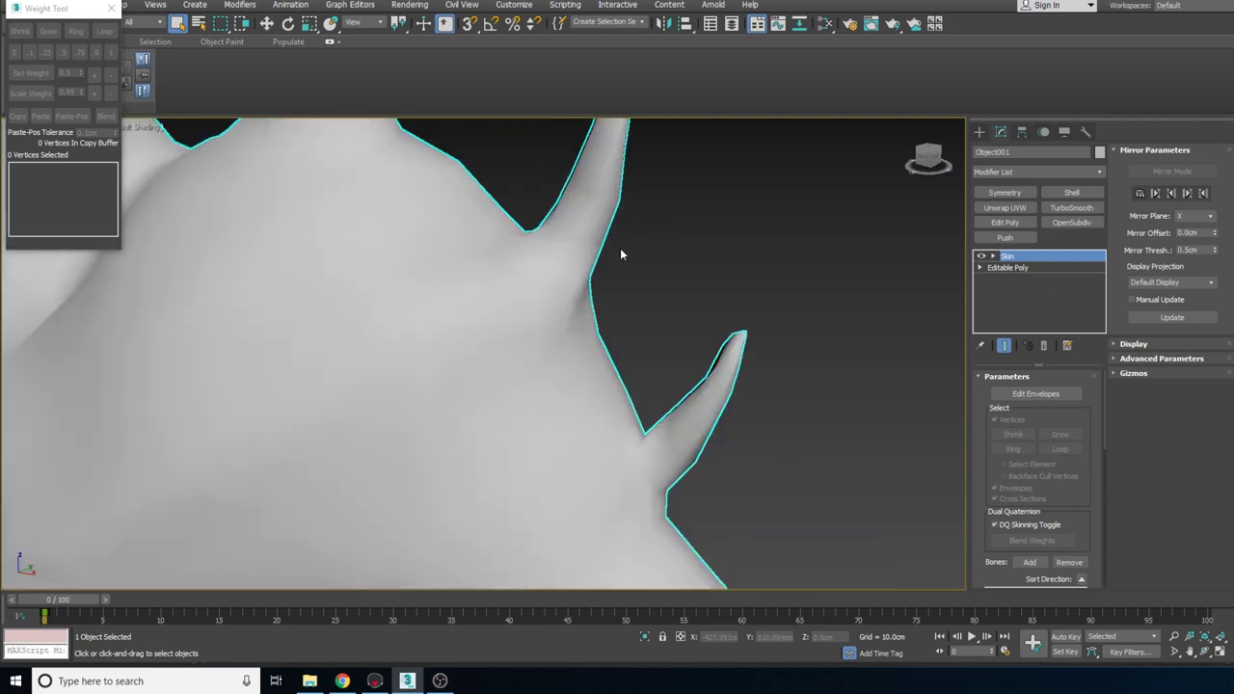
scroll(620, 248, down, 2)
click(1008, 398)
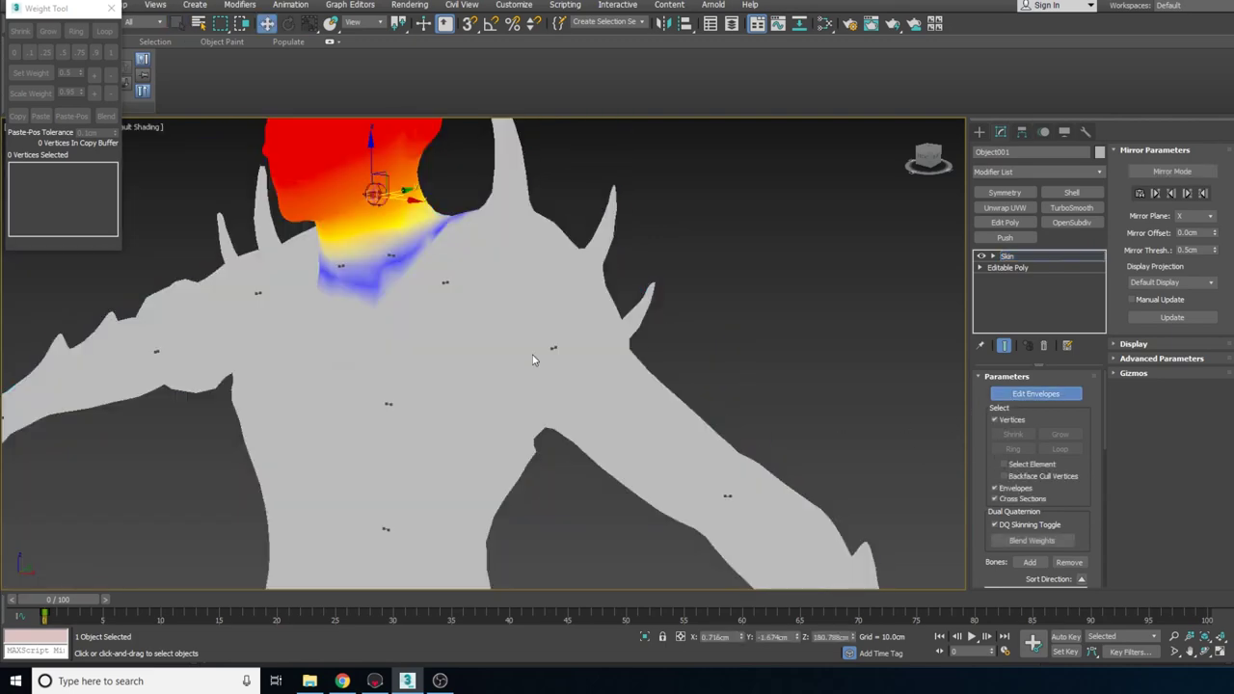
scroll(545, 387, down, 5)
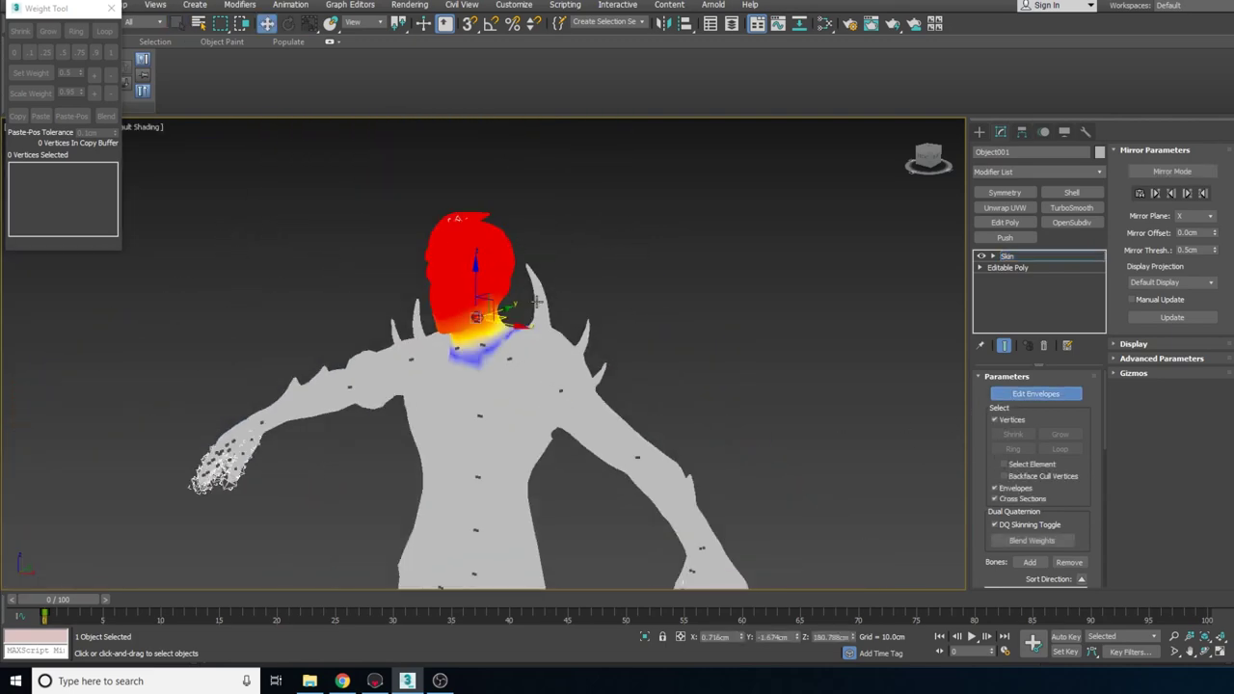
scroll(537, 305, up, 1)
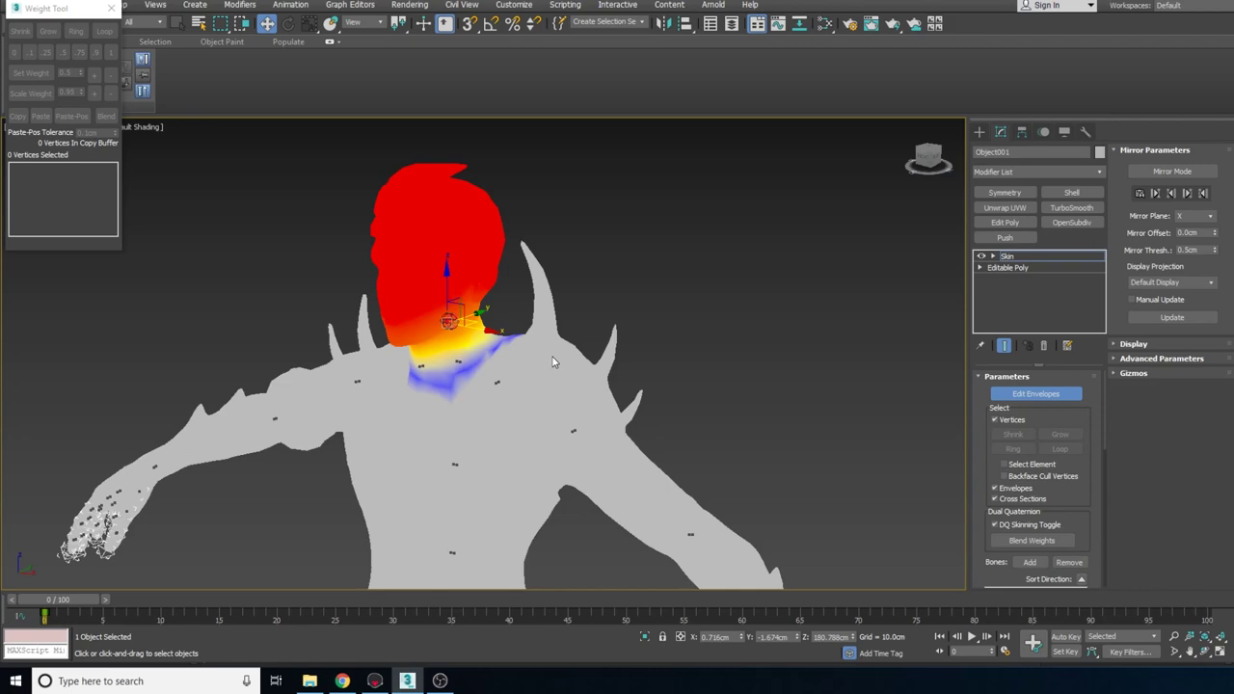
click(1008, 256)
mouse_move(460, 355)
alt+middle_down()
mouse_move(454, 424)
mouse_move(473, 358)
alt+middle_up()
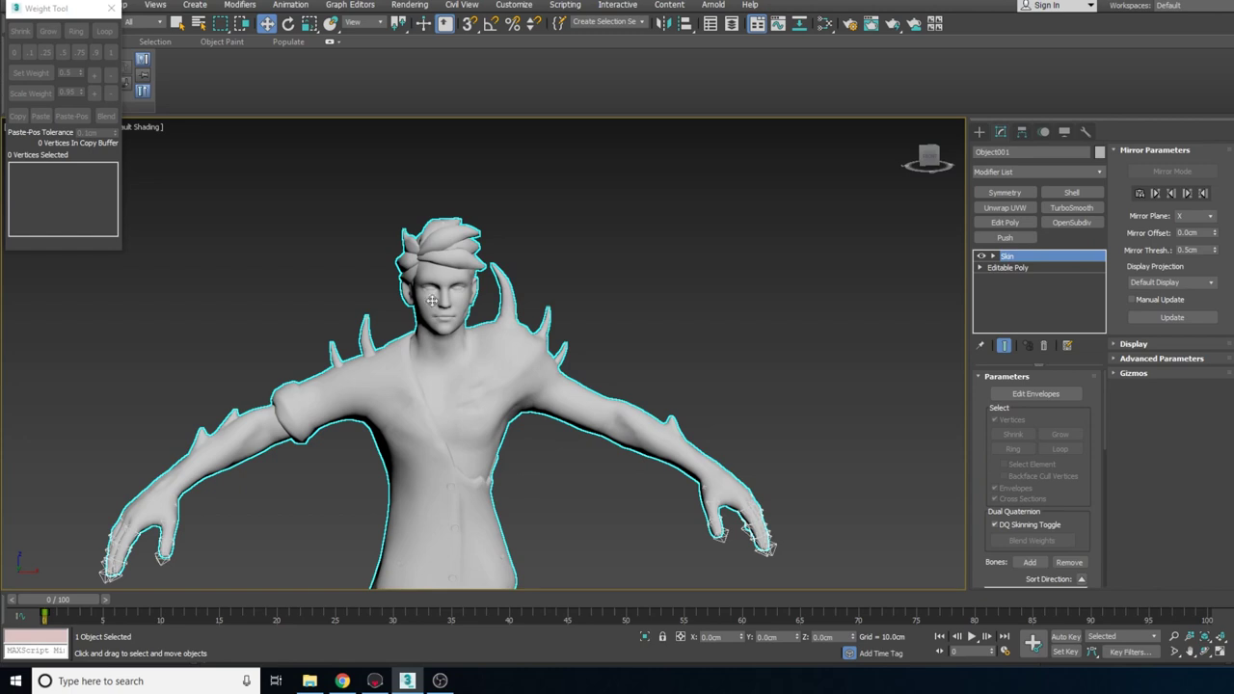
middle_drag(500, 361, 542, 344)
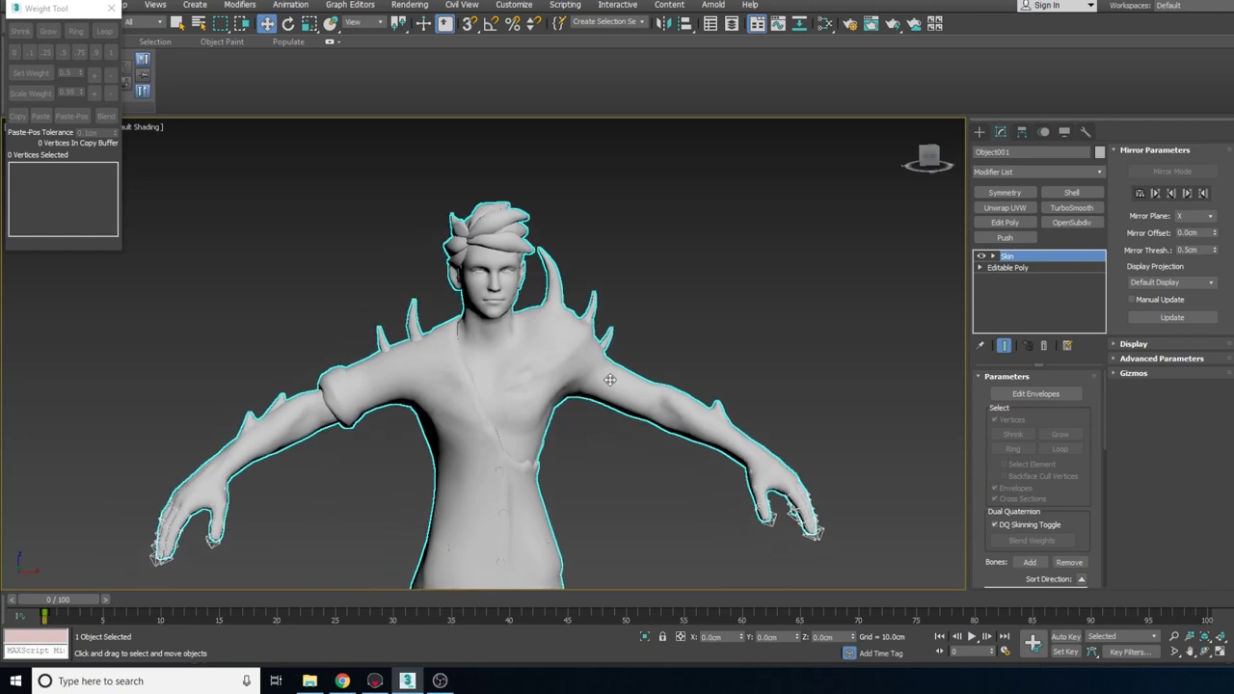
scroll(425, 349, up, 5)
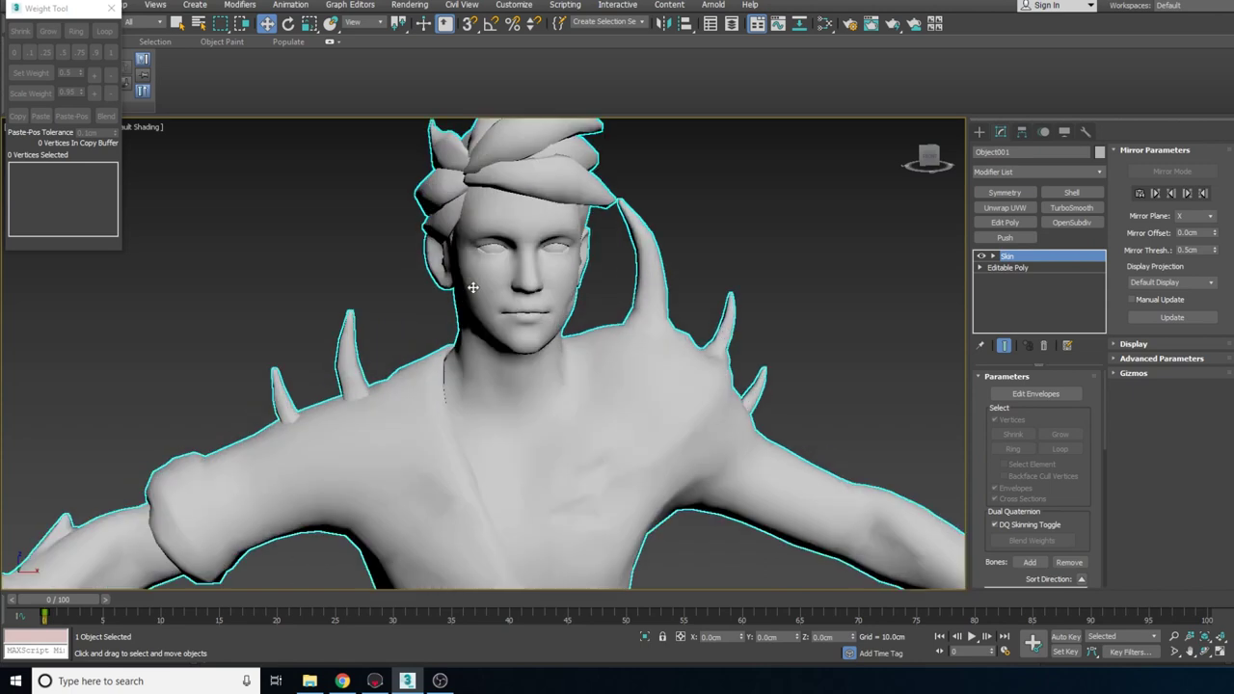
- Show the head bone's skin weights in the Skin modifier's Edit Envelopes mode and examine its envelope and weight properties
click(1026, 395)
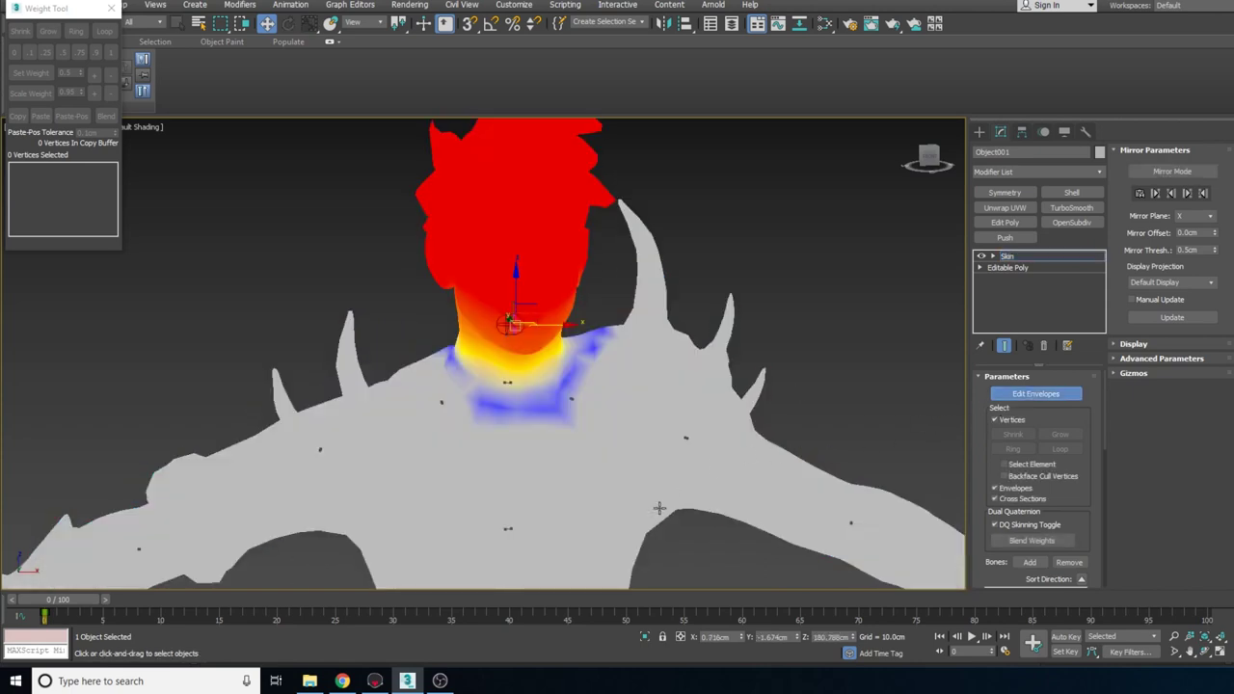
scroll(626, 405, down, 6)
scroll(588, 299, up, 6)
scroll(576, 269, up, 3)
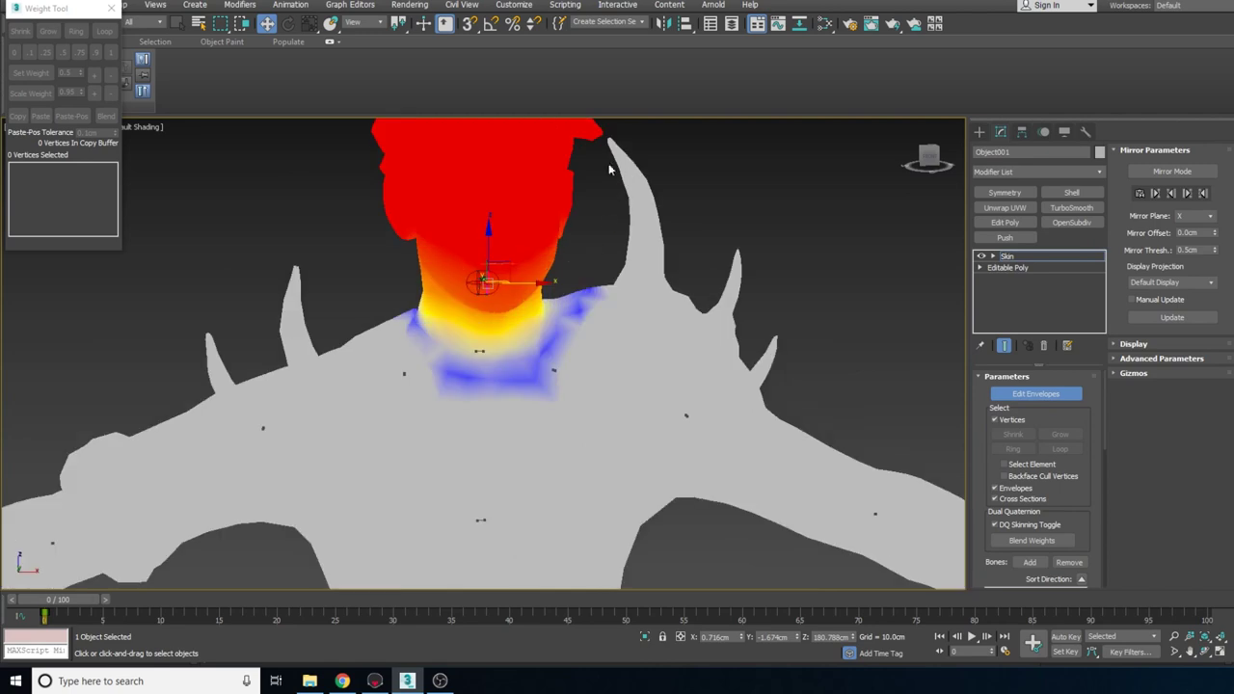
drag(973, 440, 980, 337)
scroll(980, 337, up, 4)
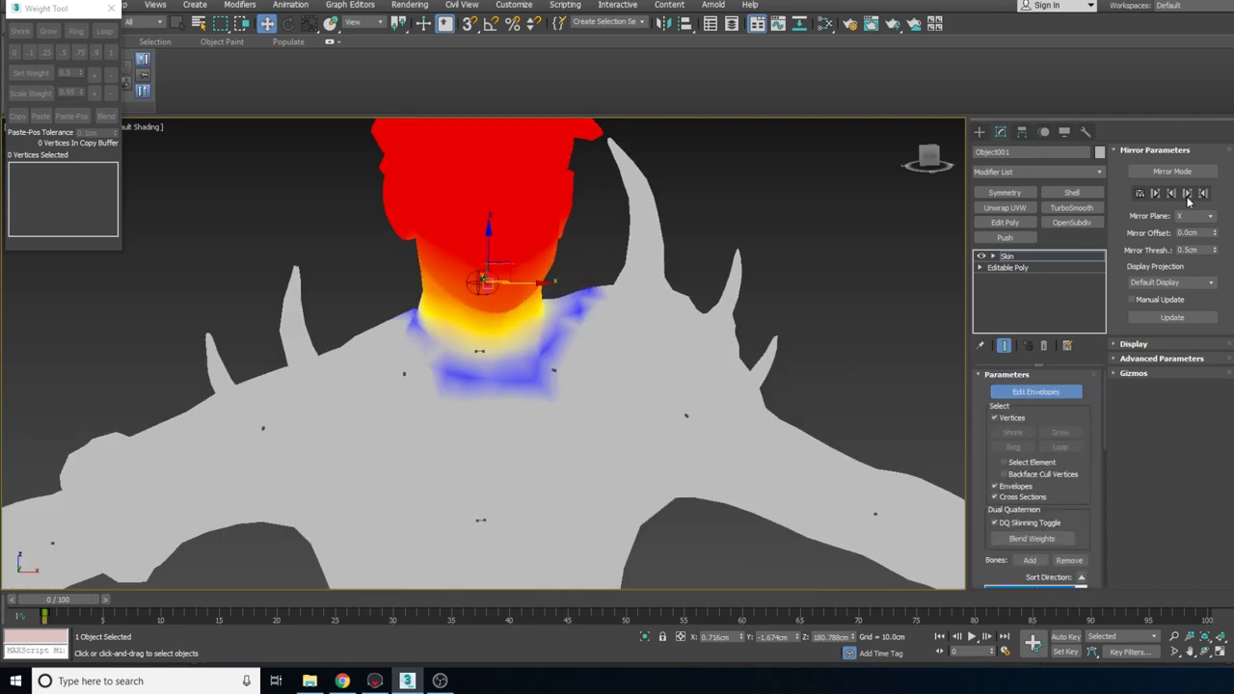
scroll(1089, 488, down, 4)
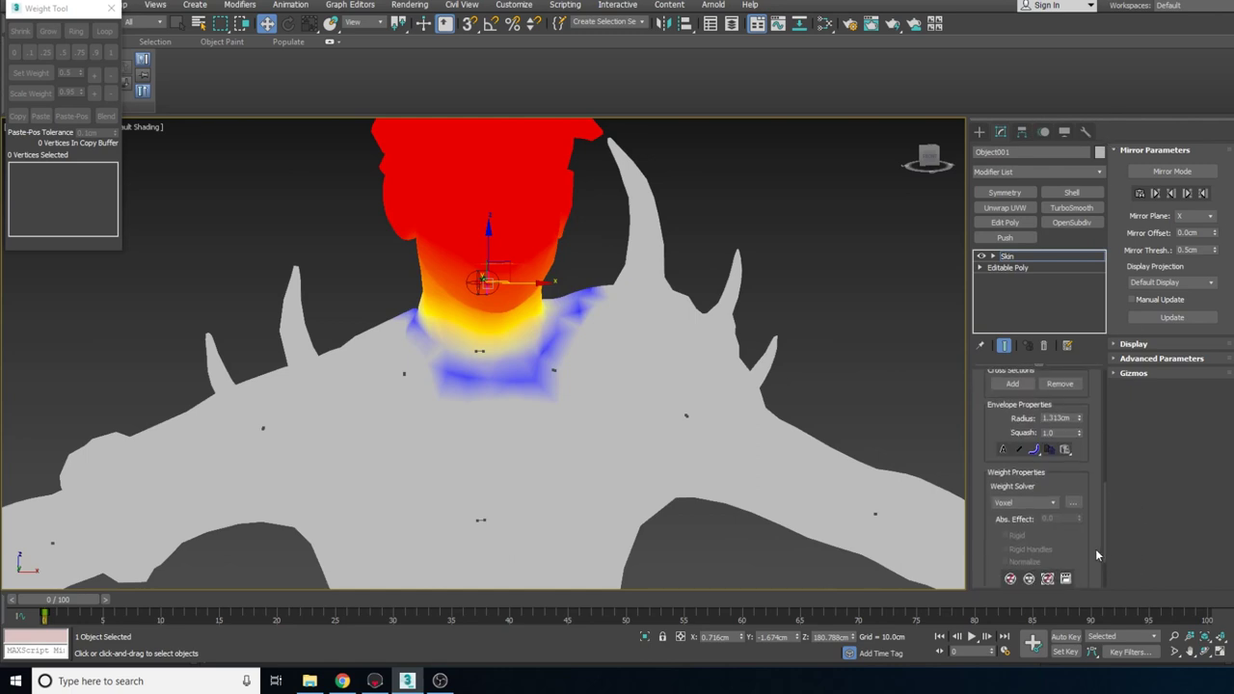
scroll(1095, 555, down, 2)
- Move the Weight Tool window beside the character, leave envelope editing, and deselect the mesh
mouse_move(48, 10)
mouse_down()
mouse_move(49, 52)
mouse_move(711, 205)
mouse_move(883, 209)
mouse_up()
scroll(646, 416, down, 5)
scroll(687, 234, up, 2)
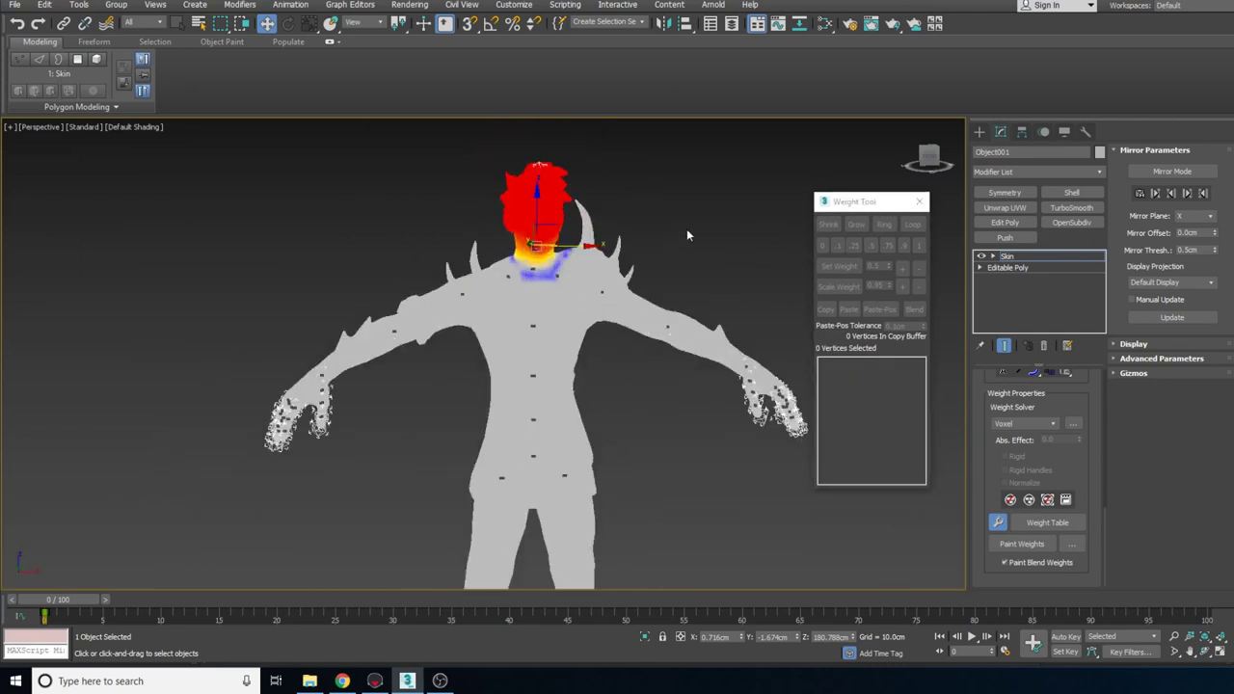
click(1006, 257)
click(684, 247)
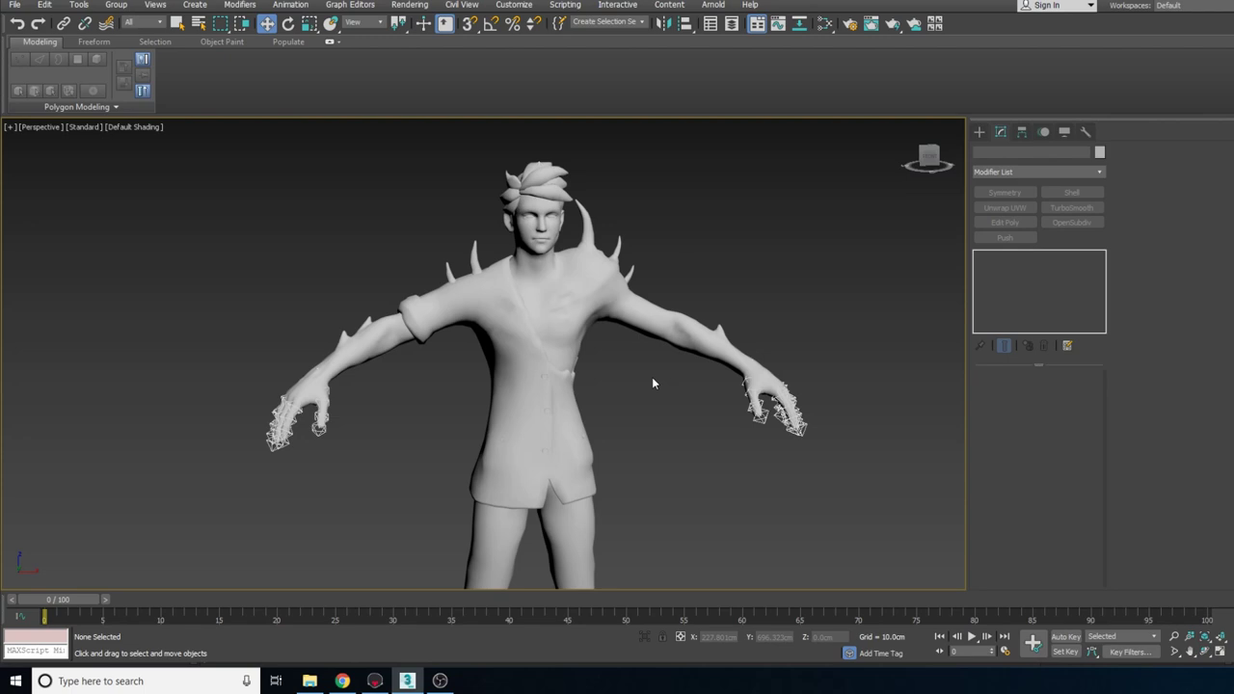
- Select the character mesh and turn on its see-through display to expose the skeleton inside
scroll(579, 414, down, 6)
scroll(540, 434, up, 8)
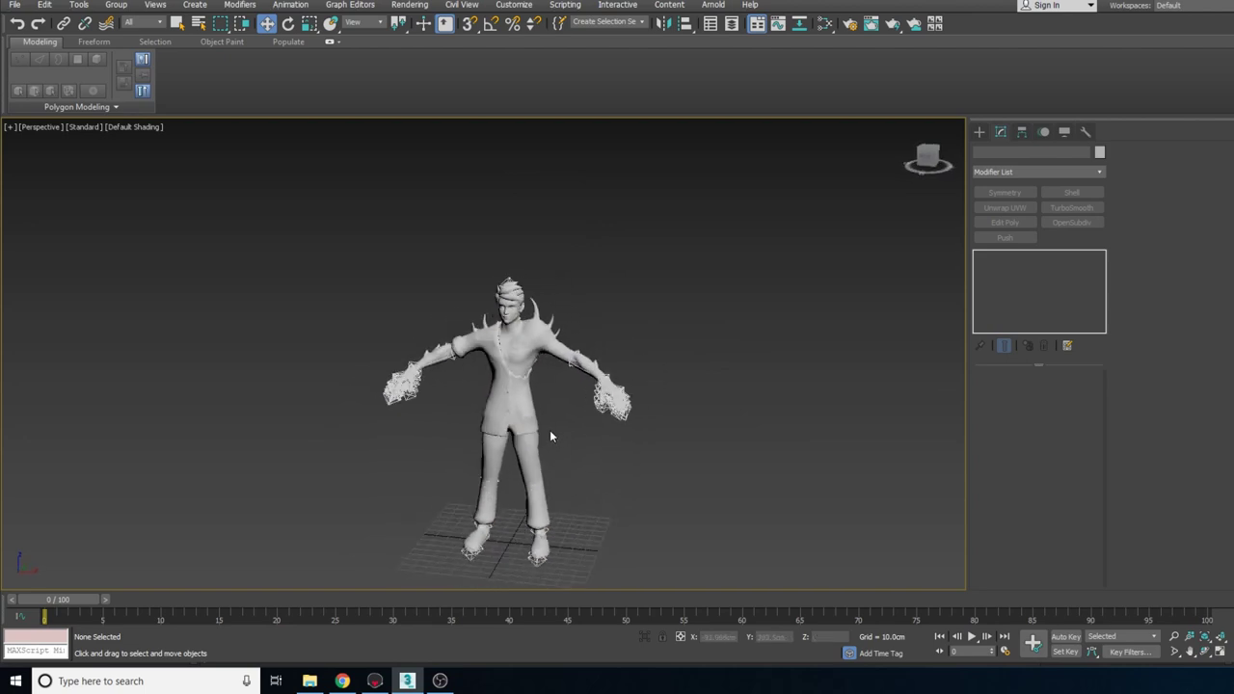
click(536, 363)
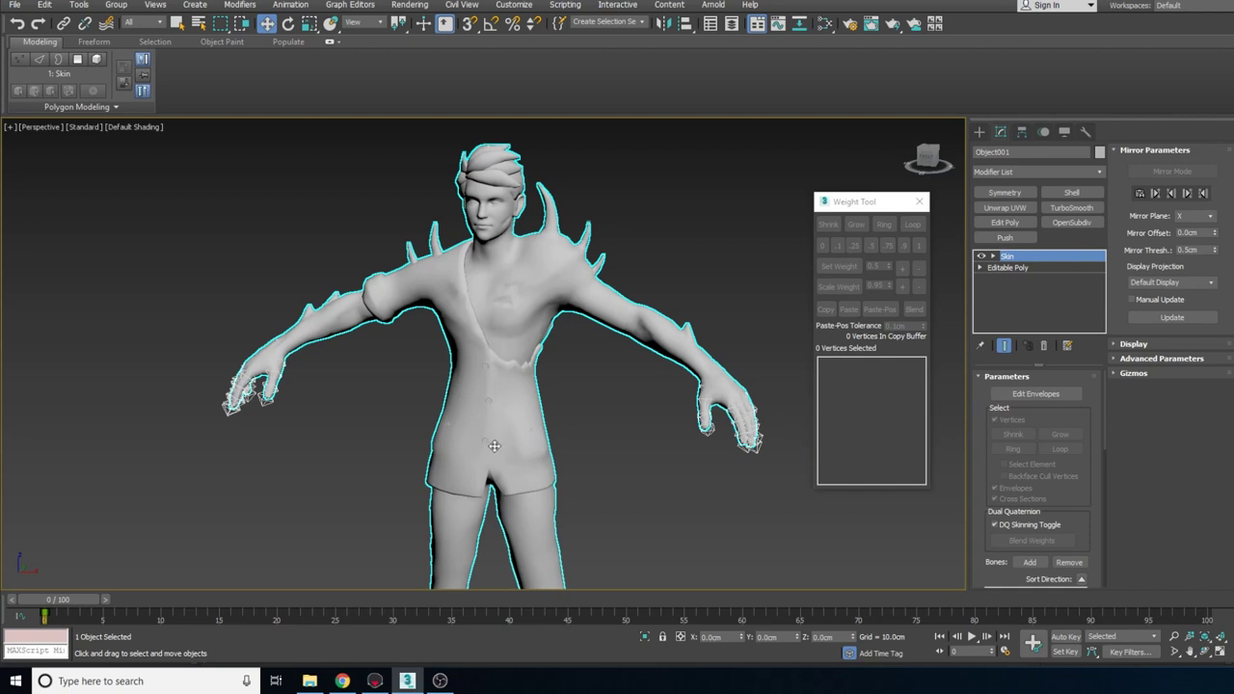
scroll(549, 427, up, 6)
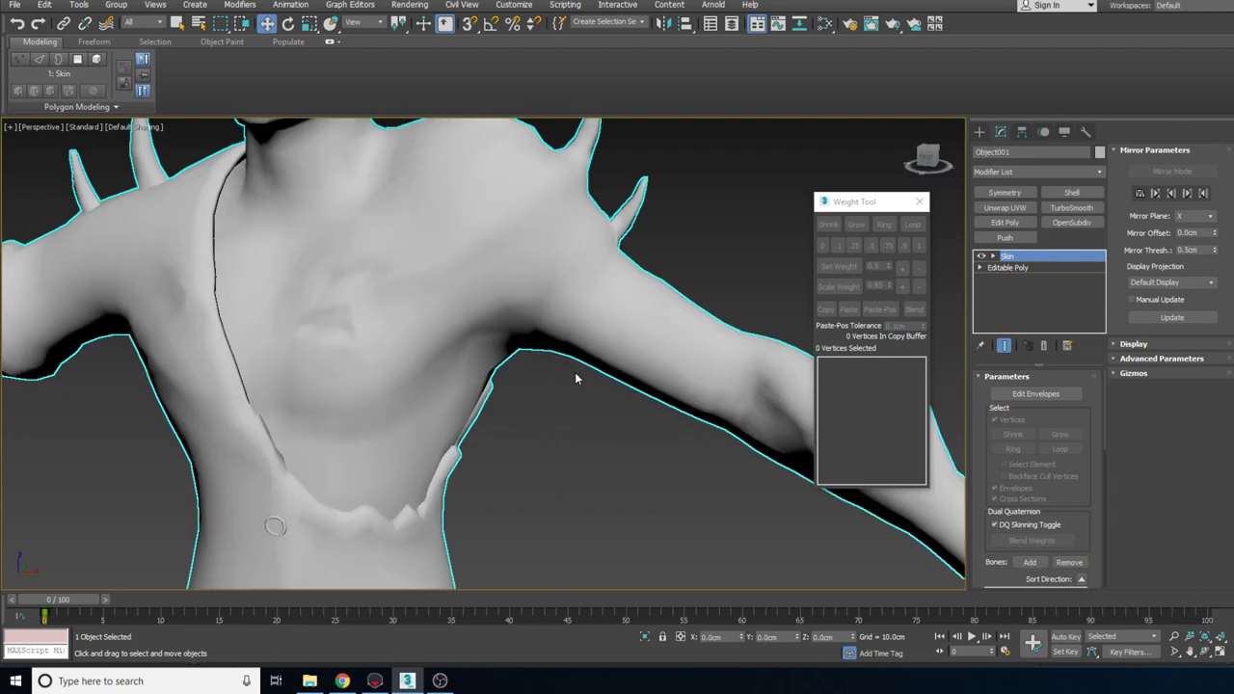
scroll(613, 395, down, 6)
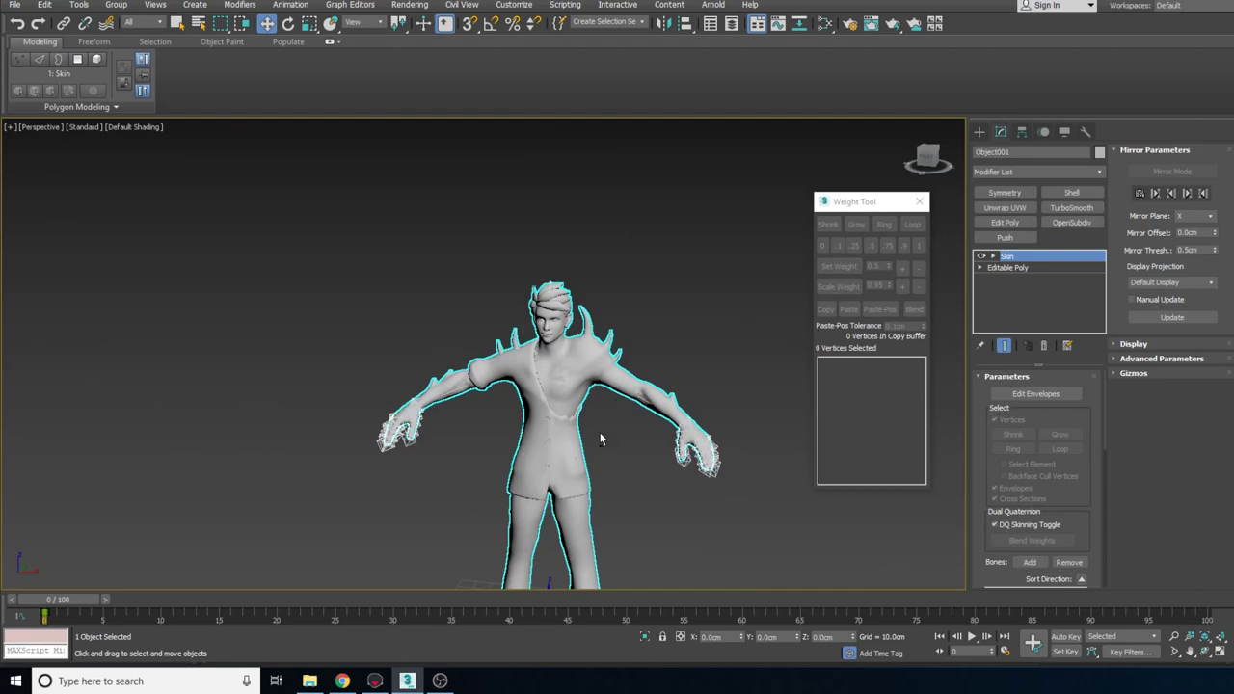
scroll(613, 377, up, 5)
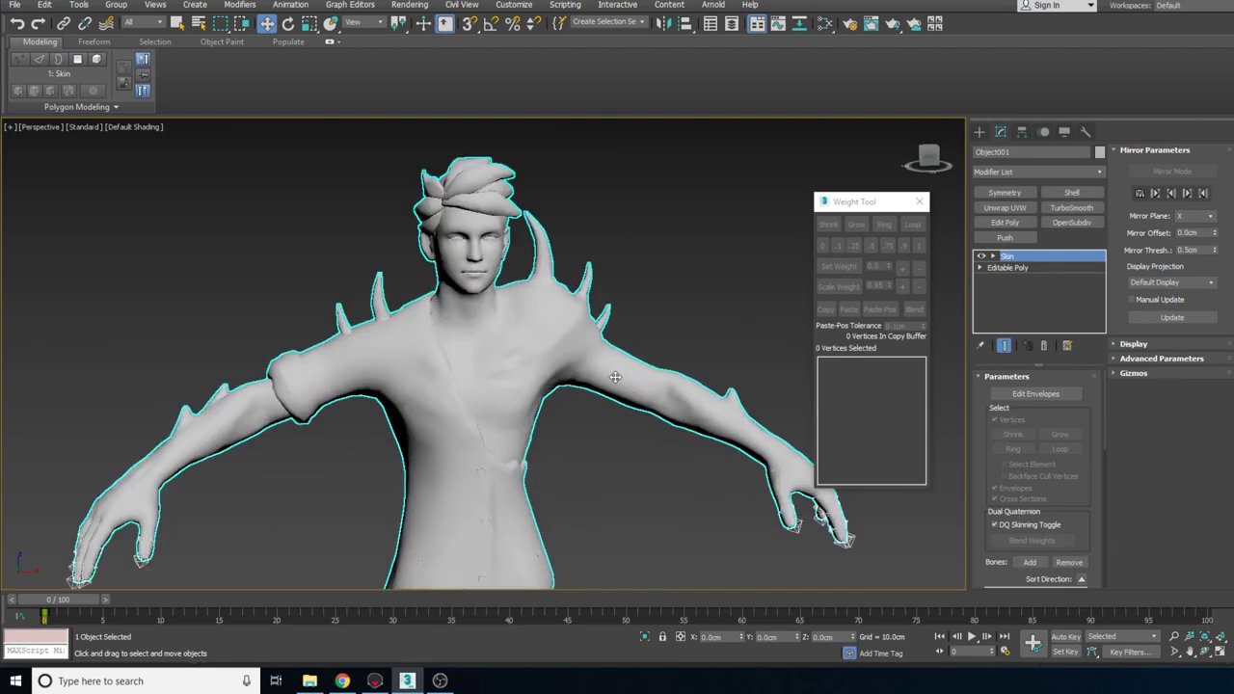
scroll(615, 377, up, 3)
scroll(606, 386, down, 6)
key(alt+x)
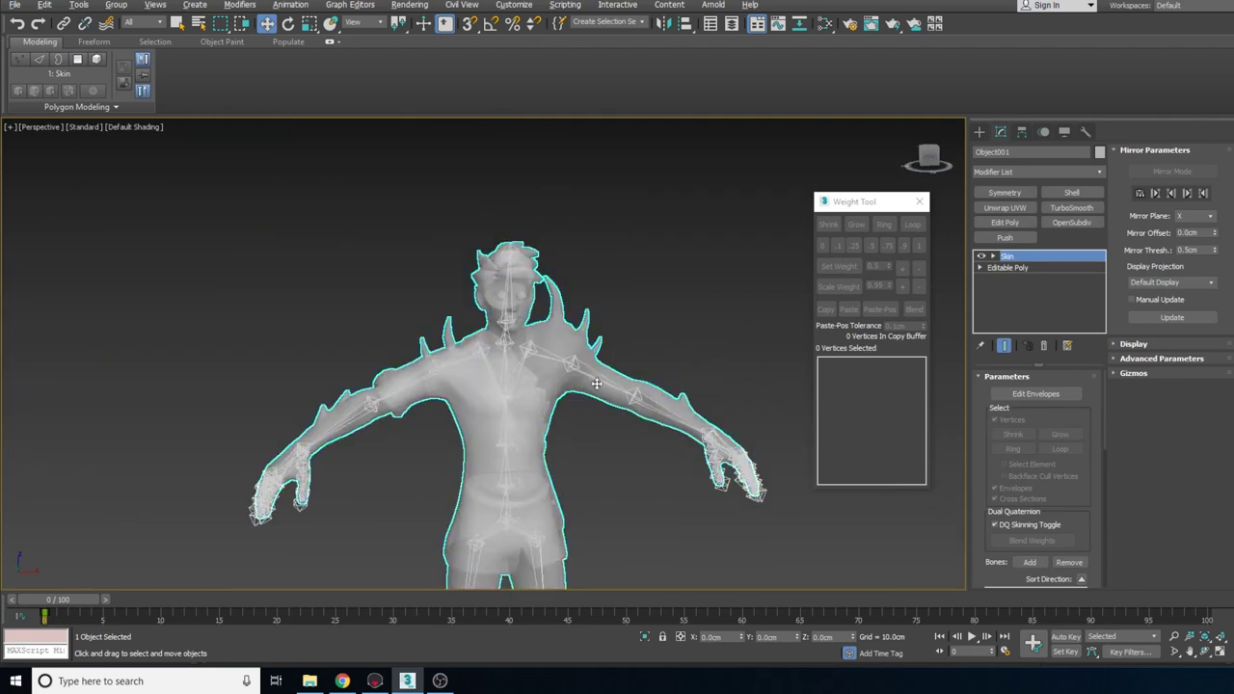
scroll(596, 384, up, 4)
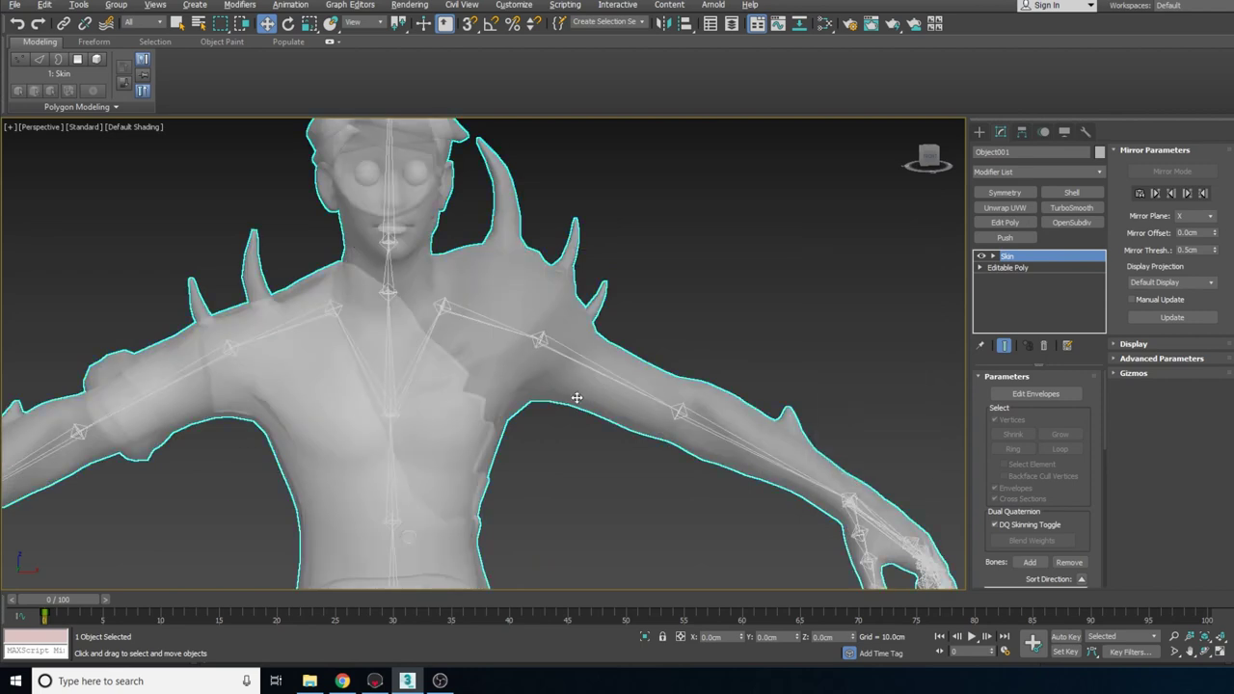
scroll(578, 452, down, 5)
- Freeze the selected see-through character mesh so only the skeleton's bones can be picked
right_click(601, 454)
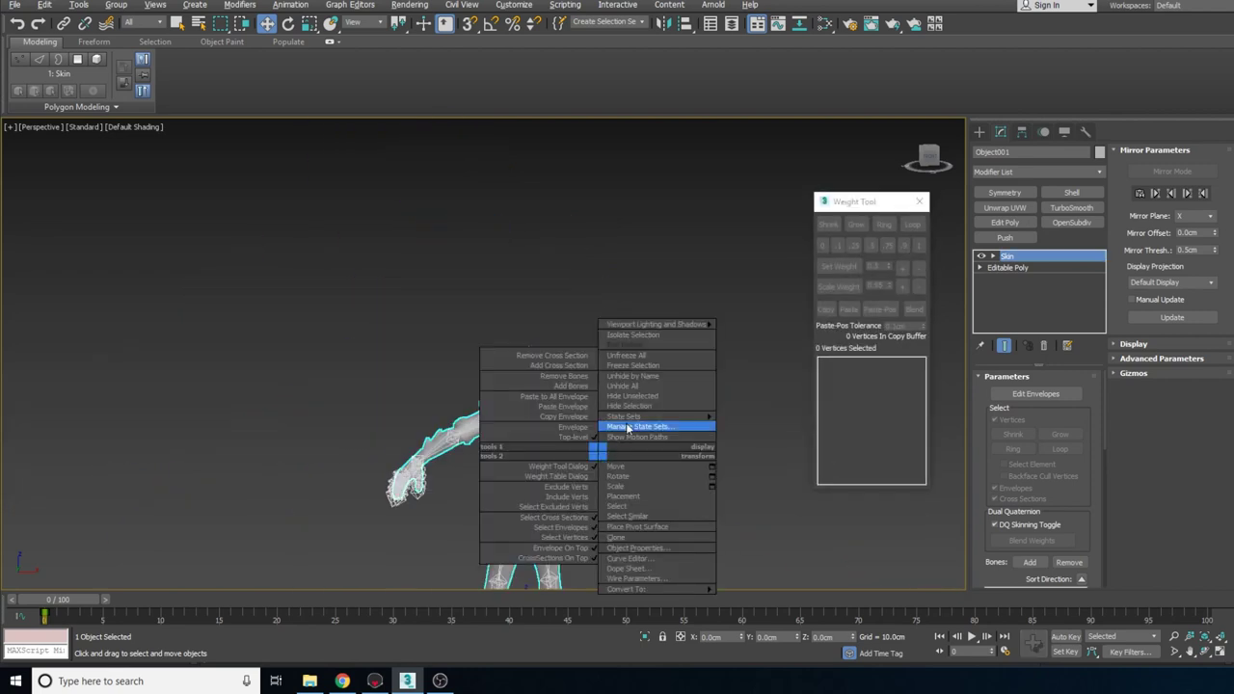
click(630, 367)
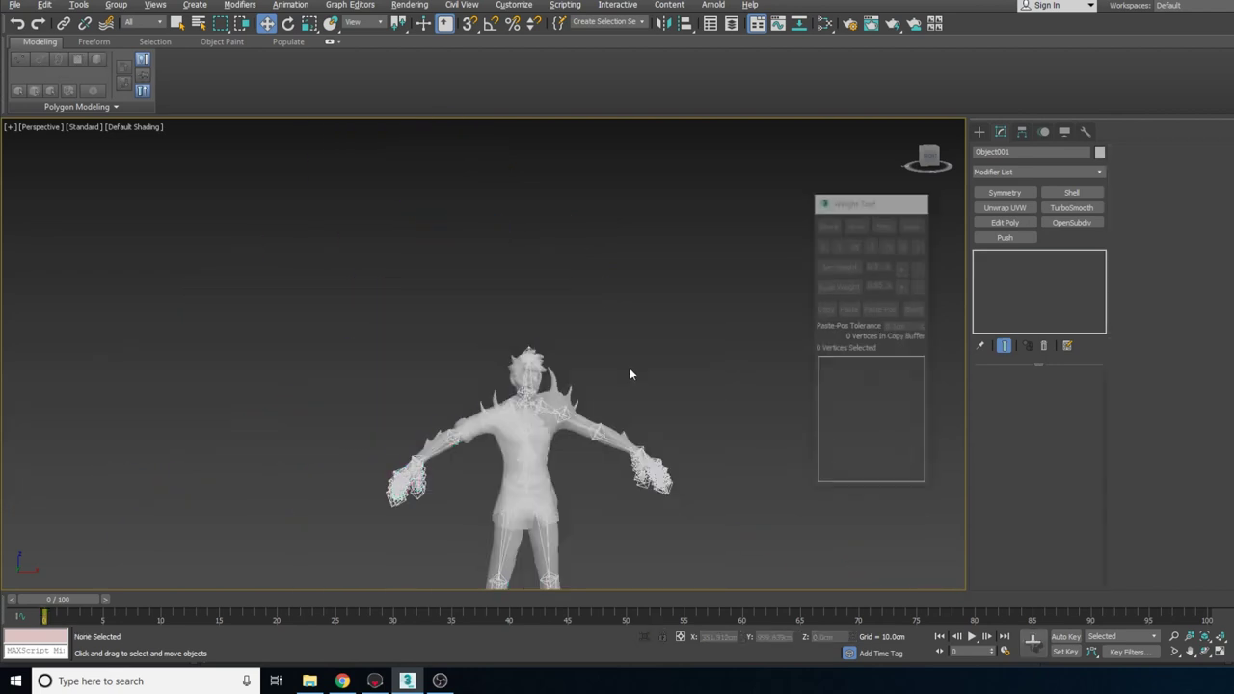
scroll(569, 432, up, 4)
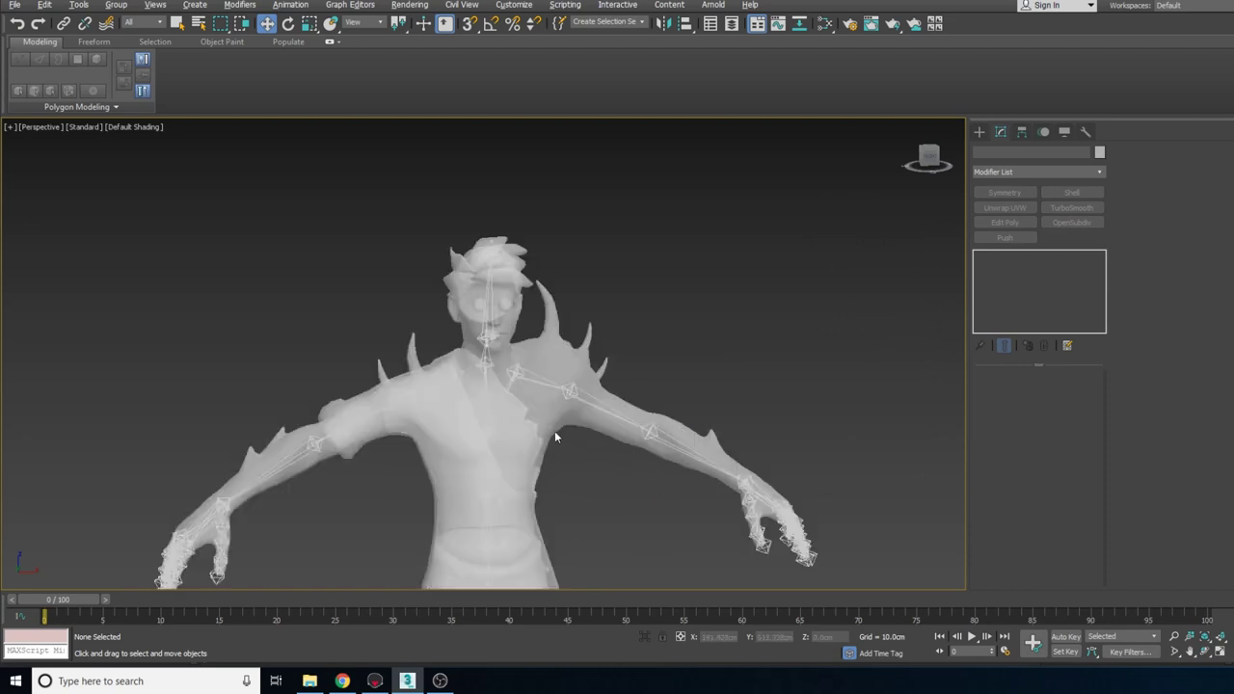
middle_drag(477, 492, 555, 353)
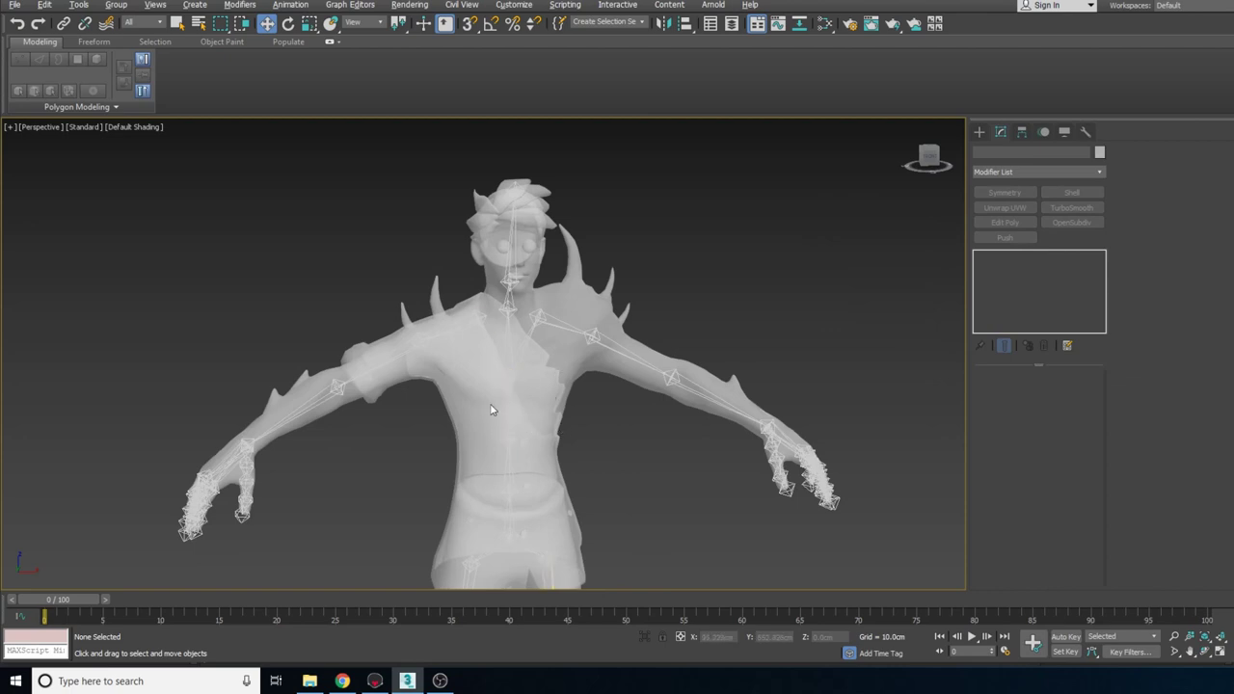
- Test the shoulder skinning by rotating the LeftArm and RightArm bones, and restore the arms to their original pose
click(591, 334)
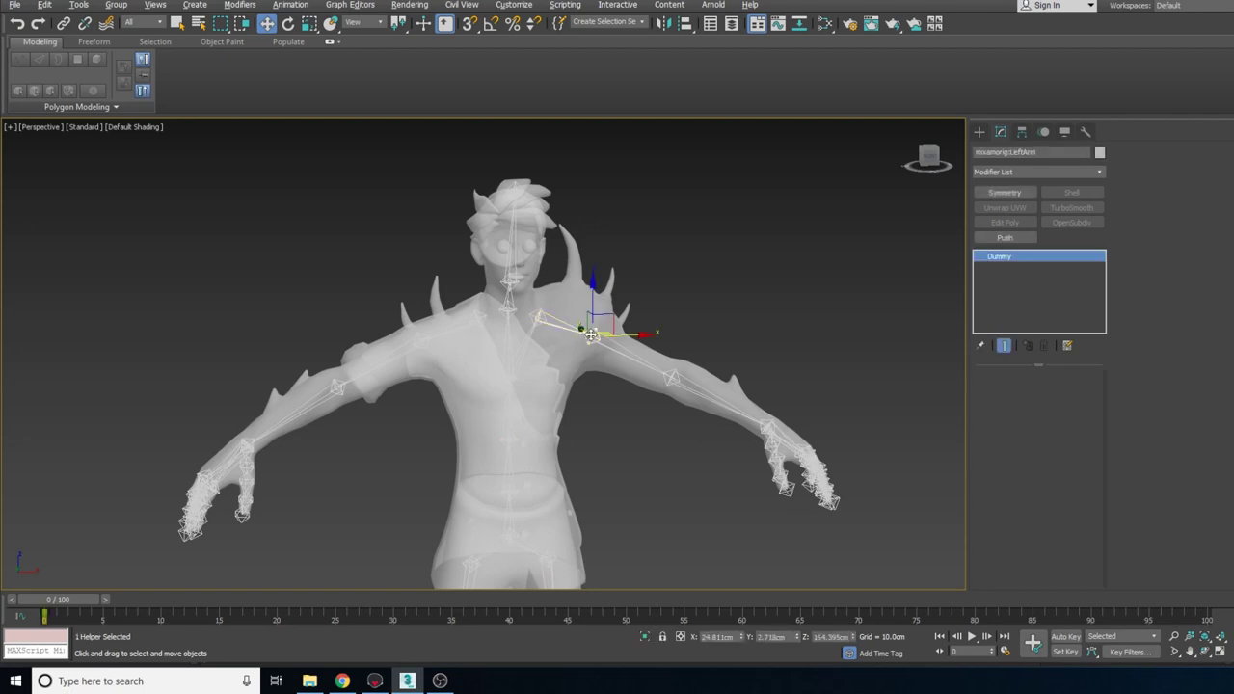
key(e)
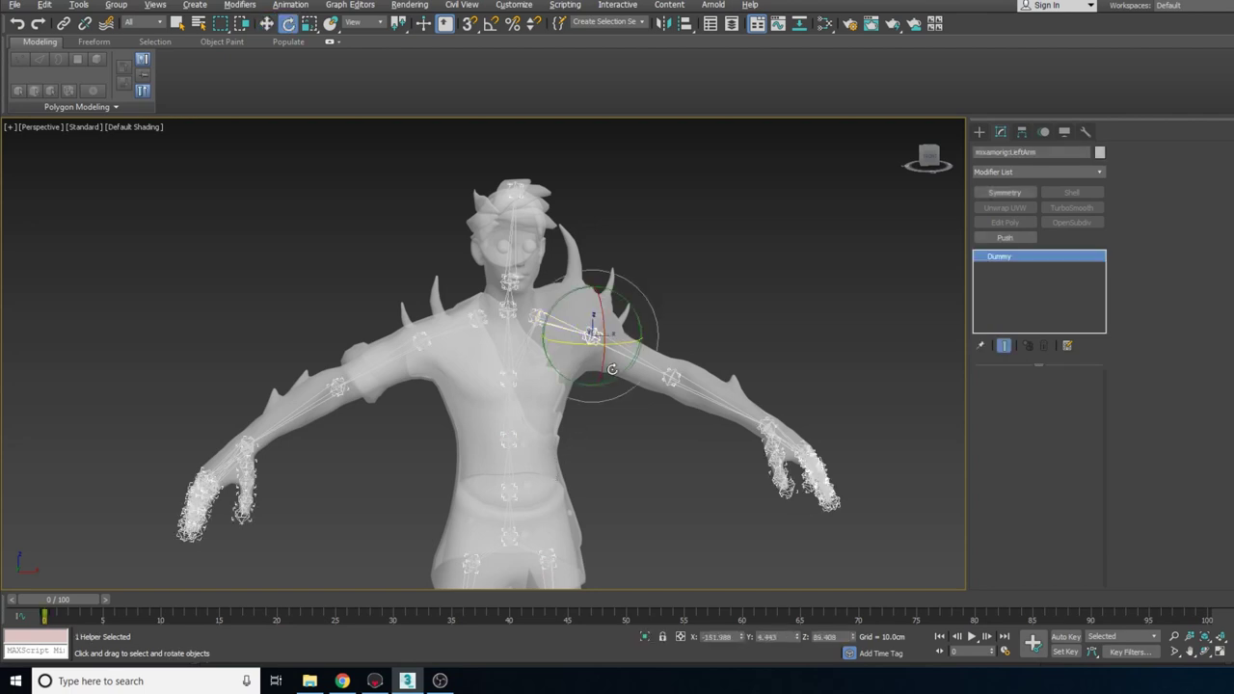
drag(607, 382, 597, 405)
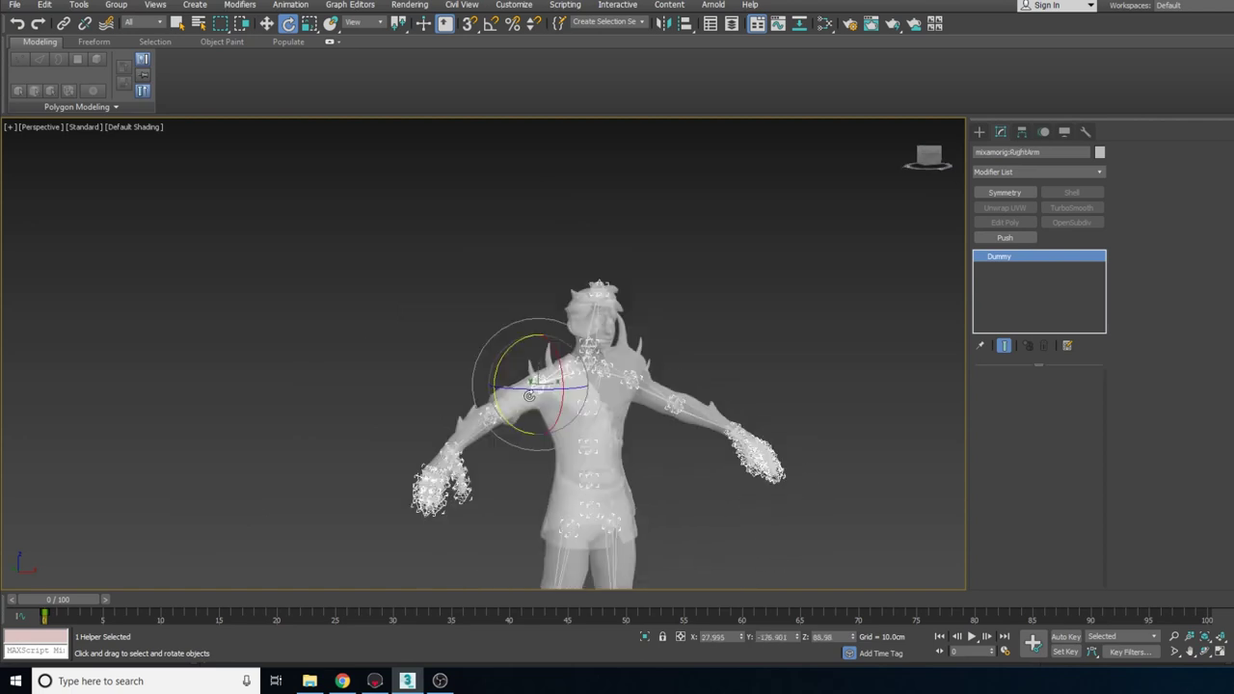
scroll(487, 405, up, 3)
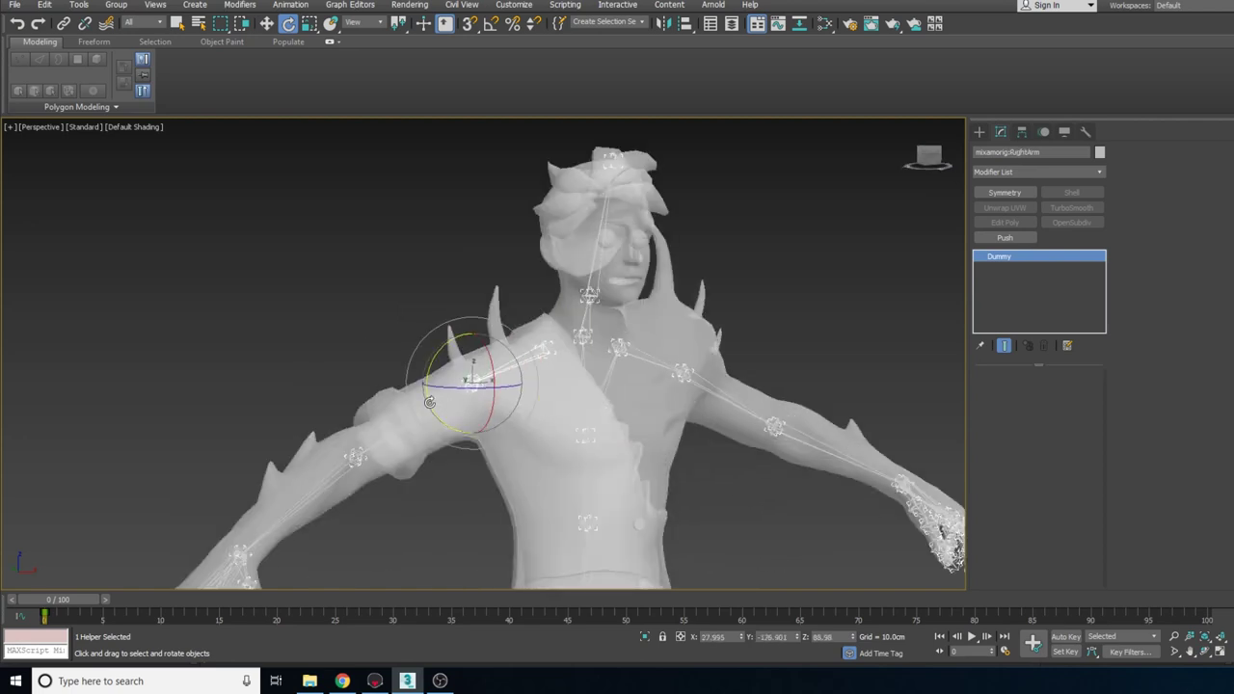
drag(429, 401, 445, 445)
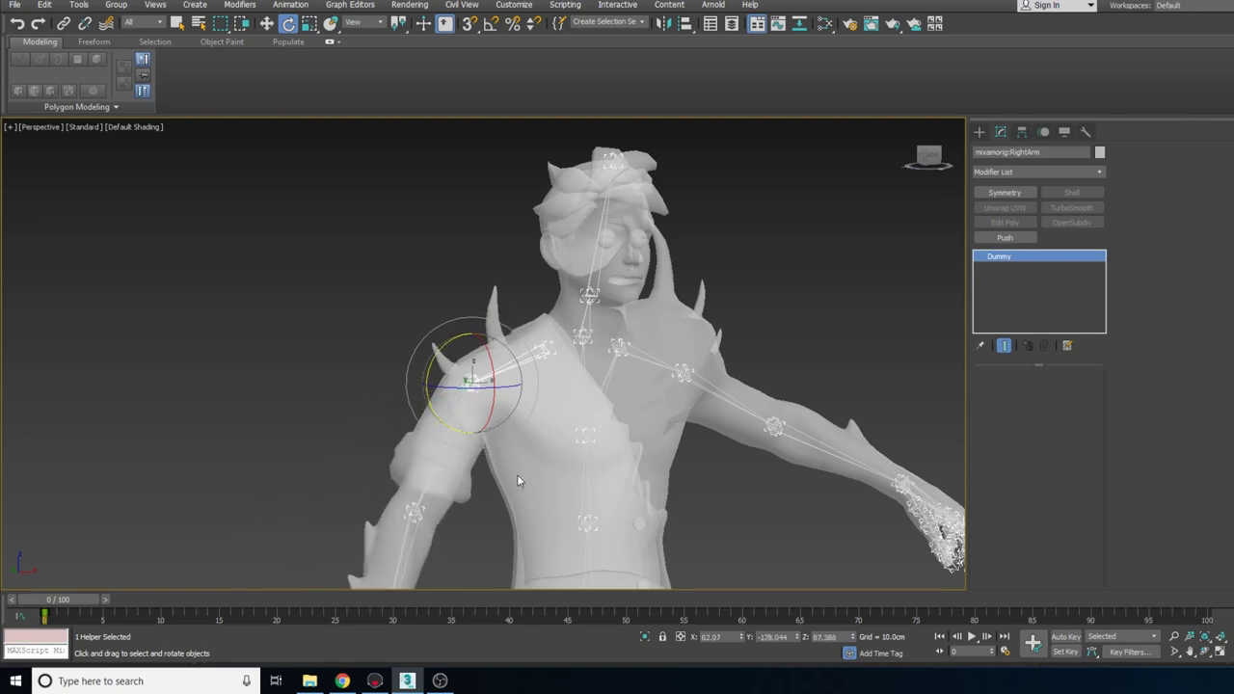
alt+middle_drag(516, 480, 700, 512)
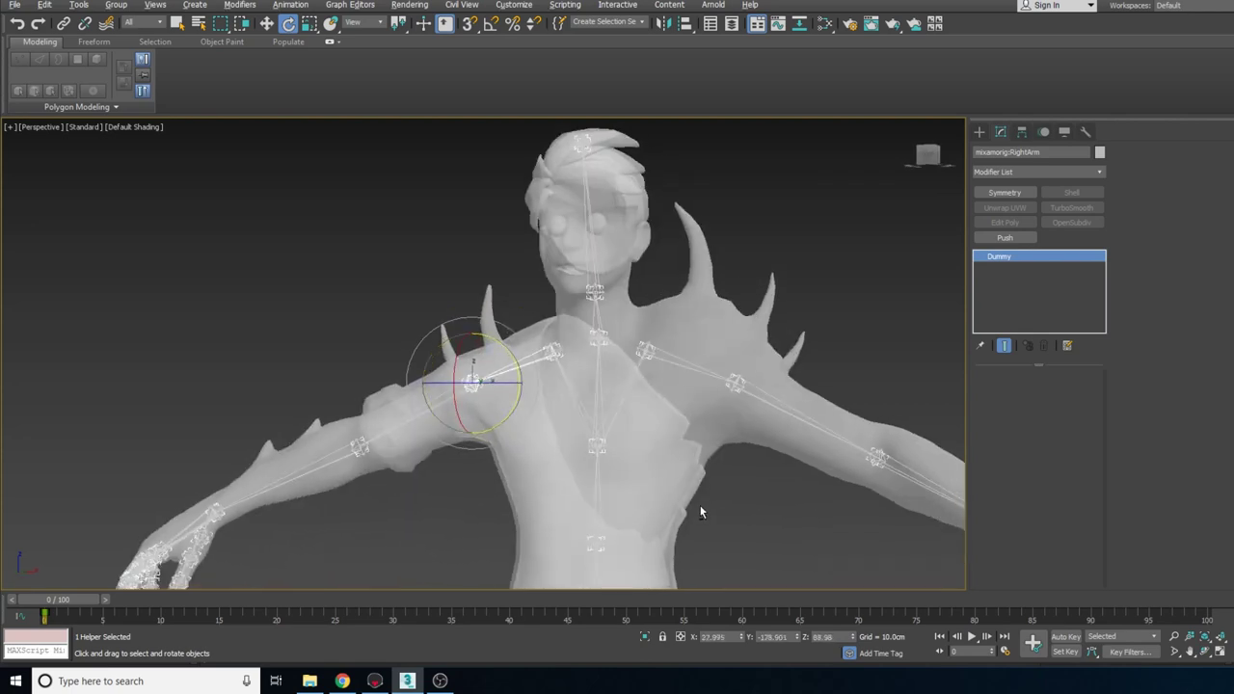
- Turn the Head bone about 25 degrees around its vertical axis to test the neck skinning, and undo the rotation
click(735, 382)
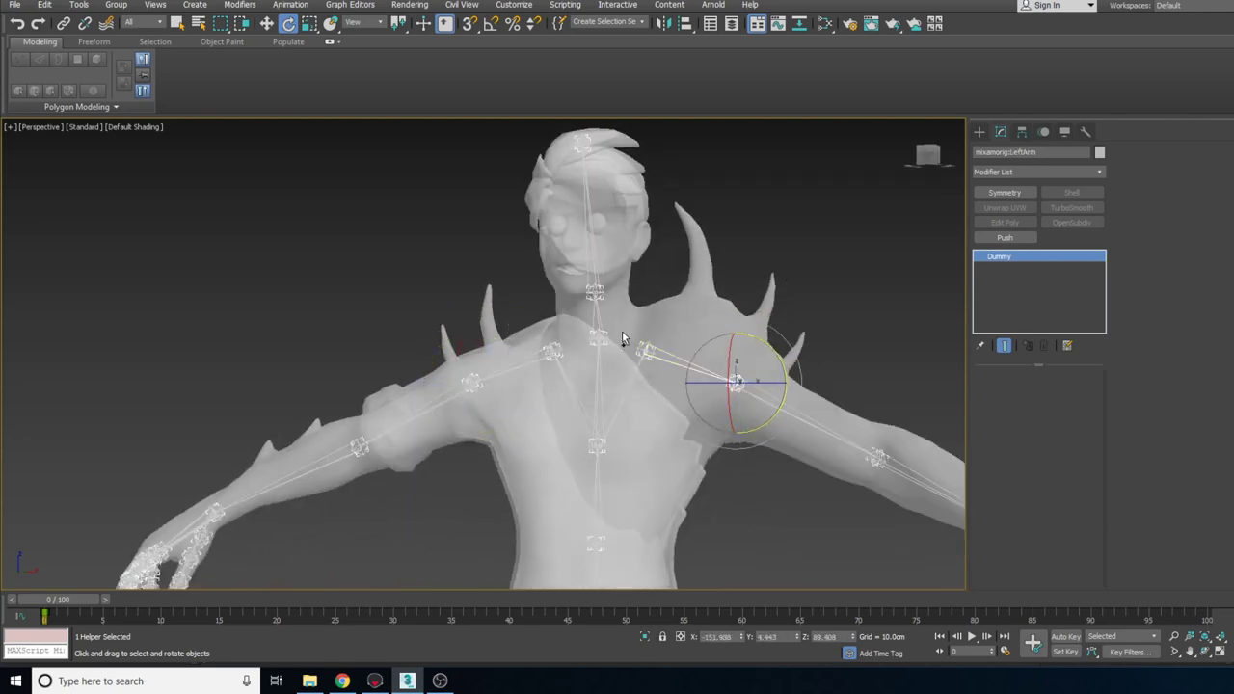
click(593, 289)
drag(621, 297, 584, 305)
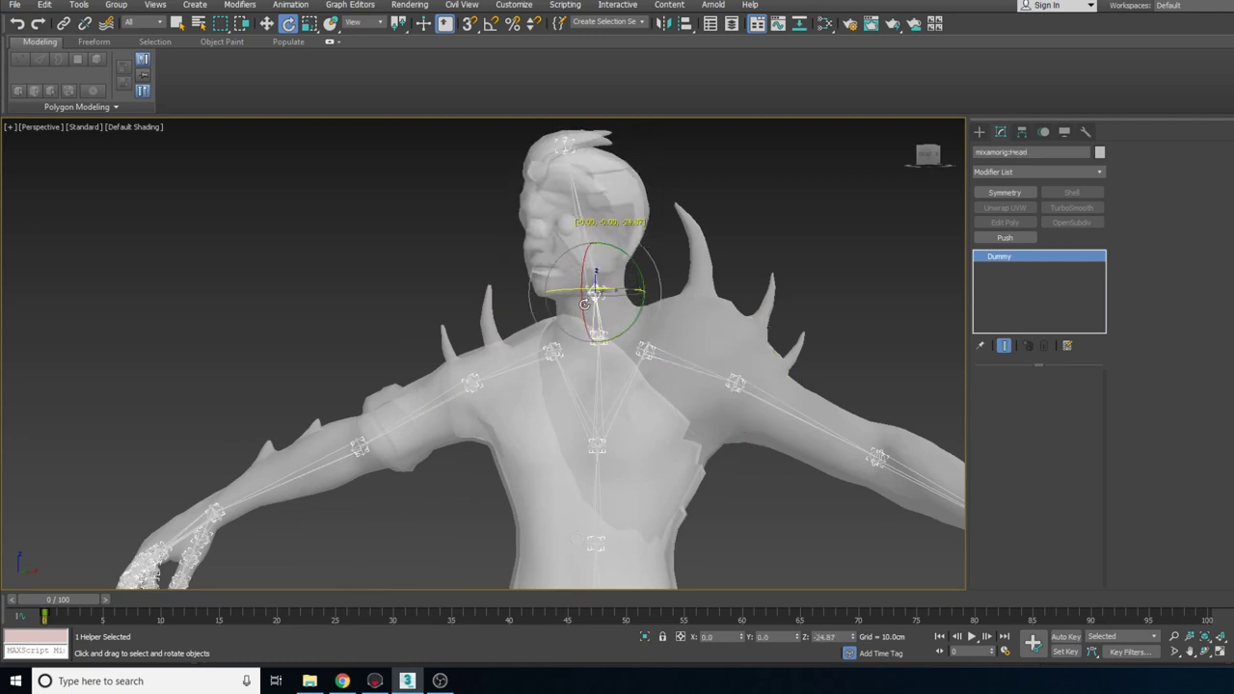
key(ctrl+z)
scroll(621, 352, down, 5)
scroll(638, 314, up, 2)
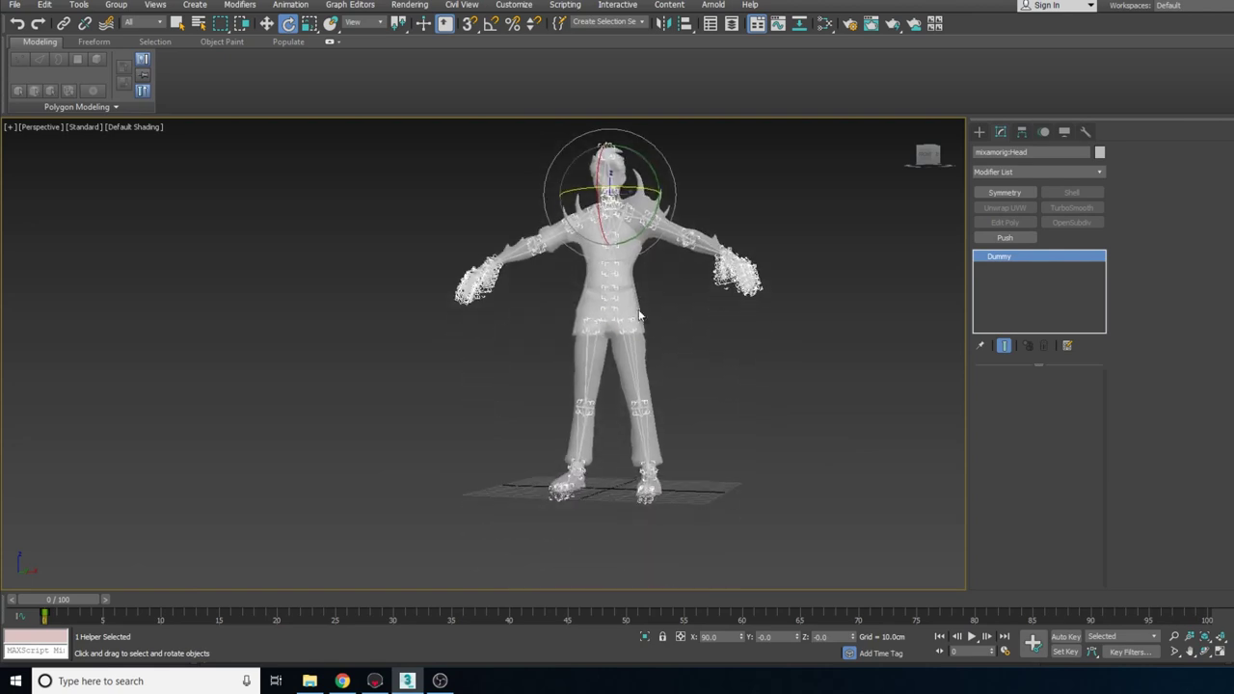
alt+middle_drag(638, 314, 634, 429)
scroll(635, 428, up, 4)
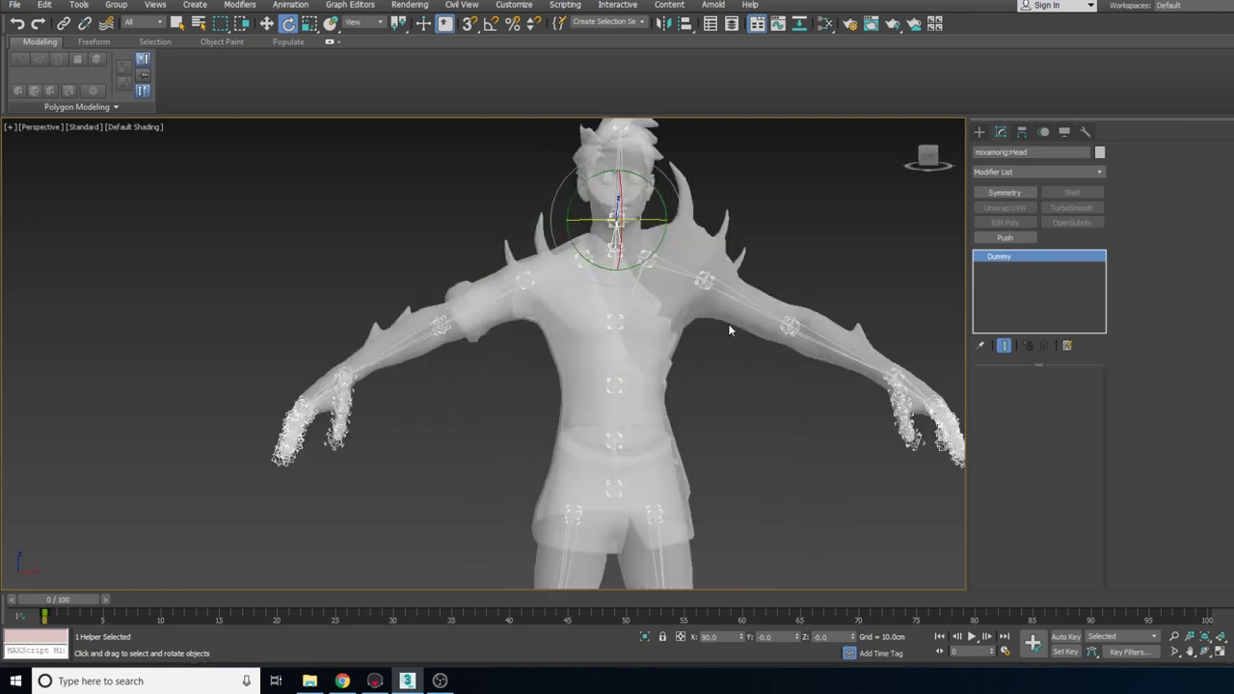
- Try rotating the Spine bone at the waist to test how the torso deforms
click(617, 439)
drag(627, 480, 622, 489)
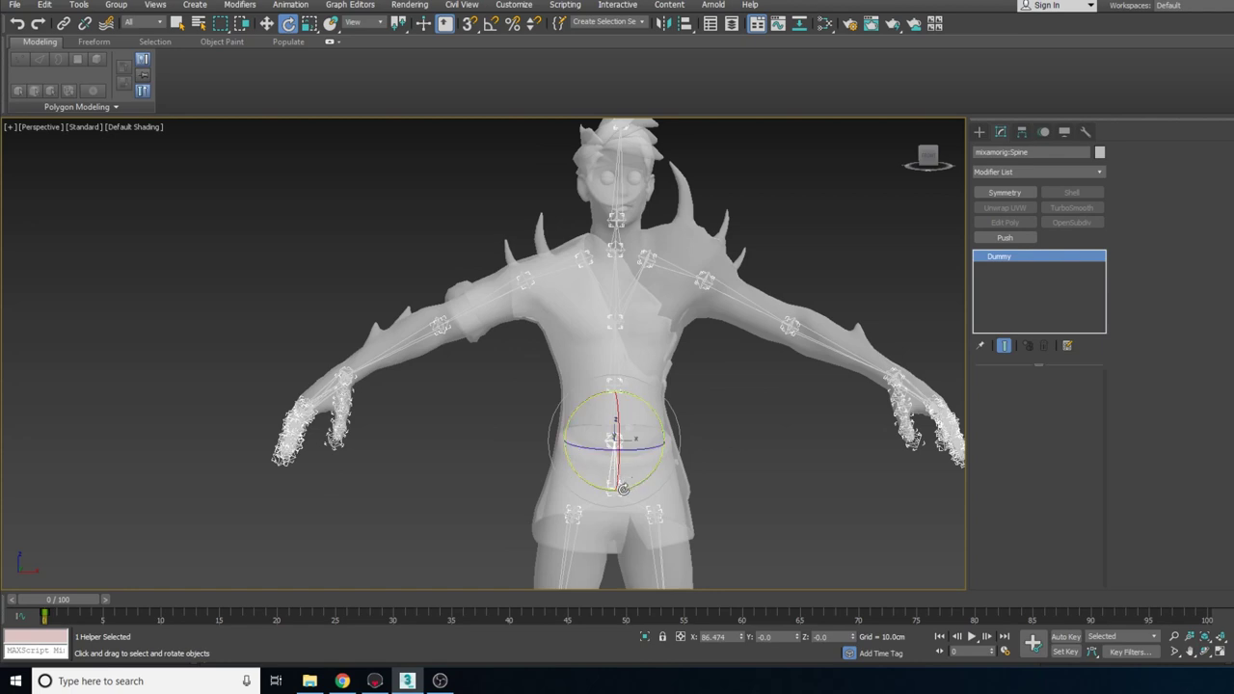
middle_drag(602, 532, 590, 443)
scroll(590, 443, down, 5)
scroll(609, 443, up, 3)
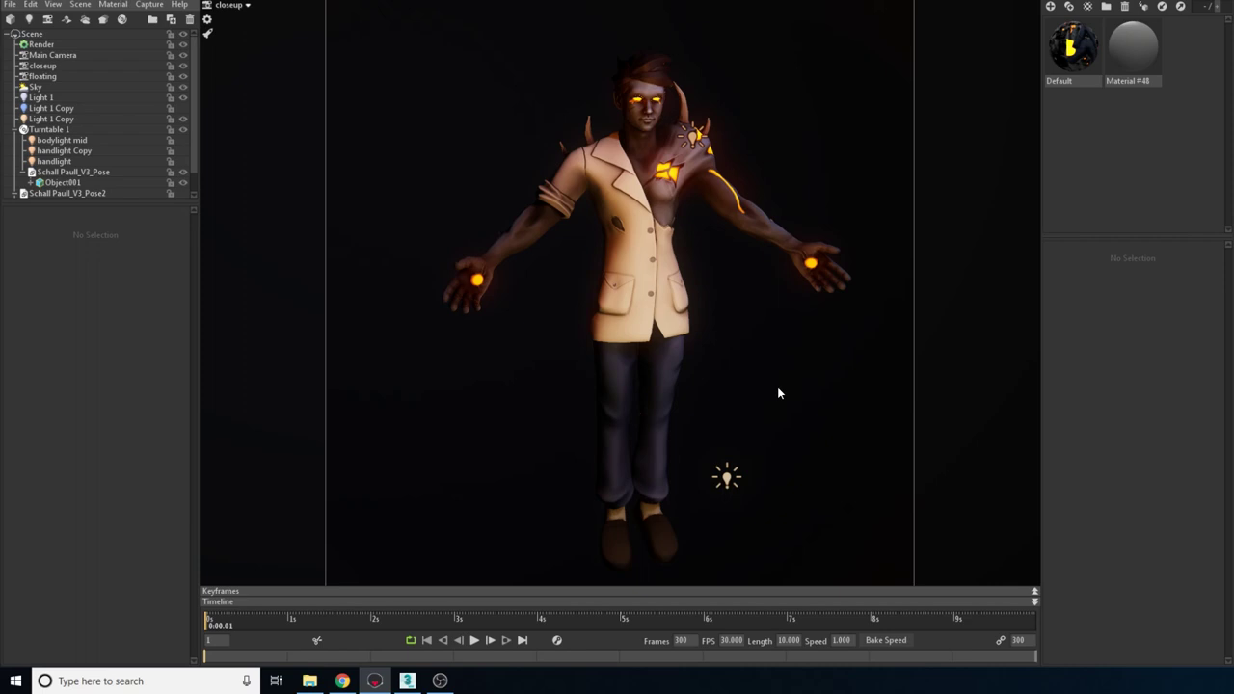
- In Marmoset Toolbag, examine the textured and lit character in its original pose
scroll(690, 255, up, 2)
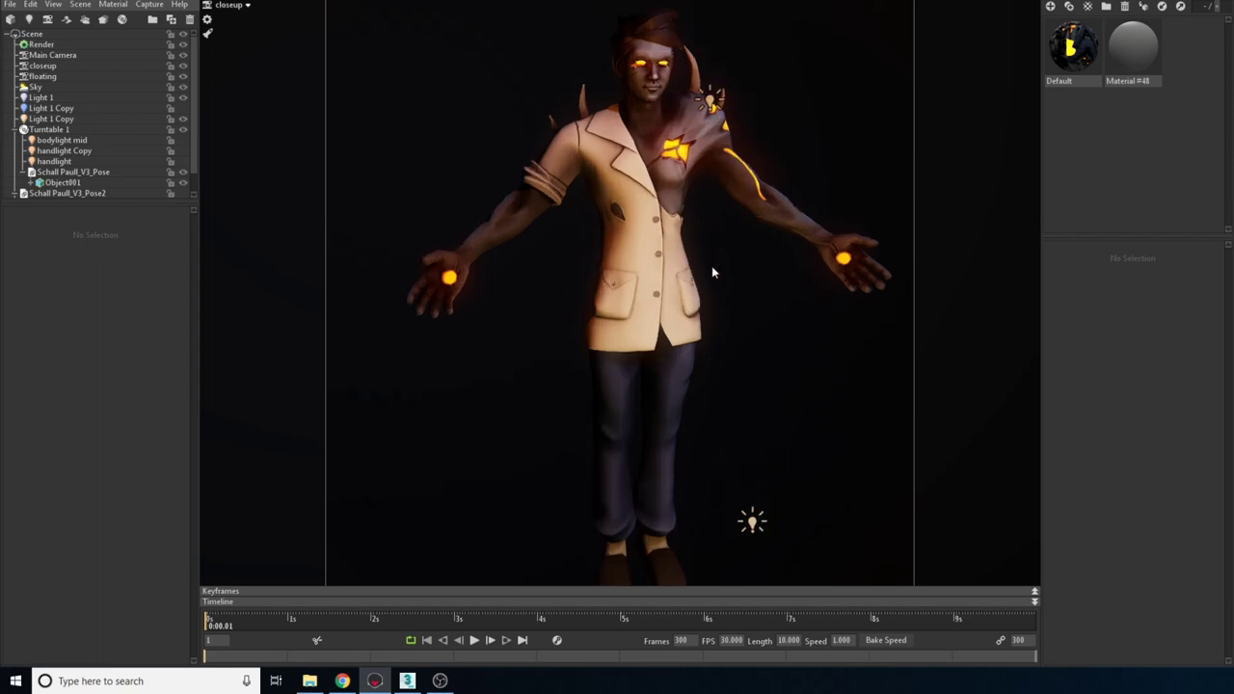
drag(711, 273, 648, 344)
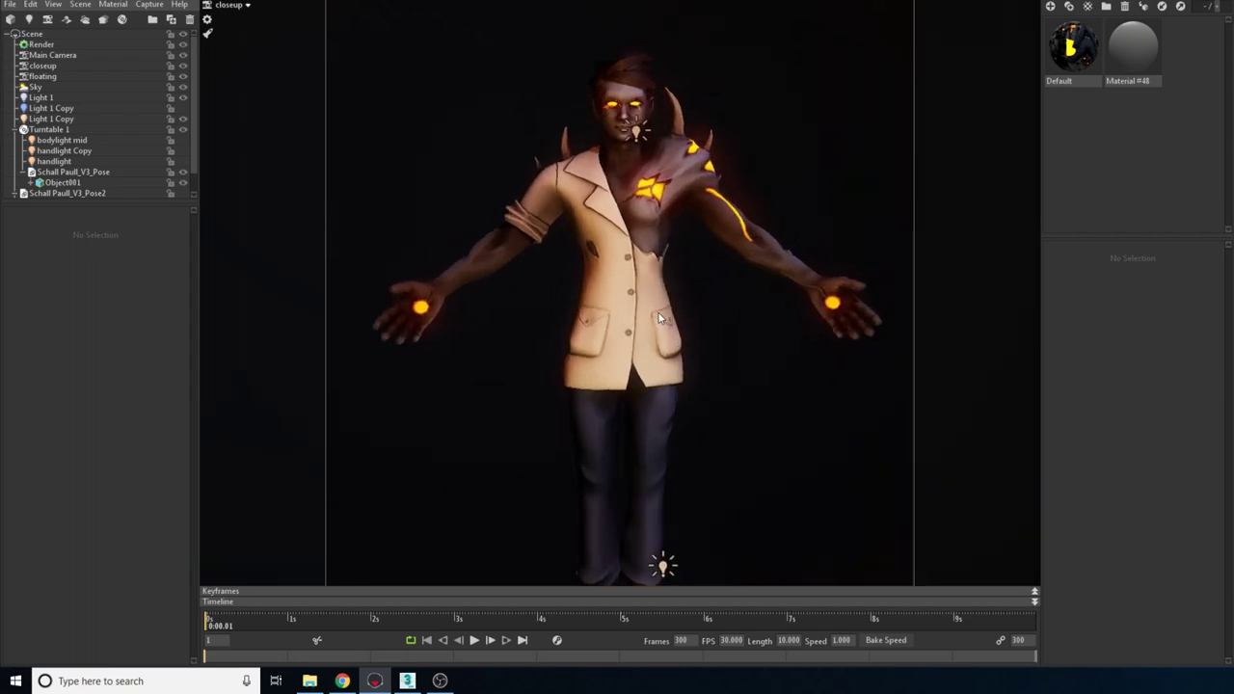
scroll(660, 318, down, 3)
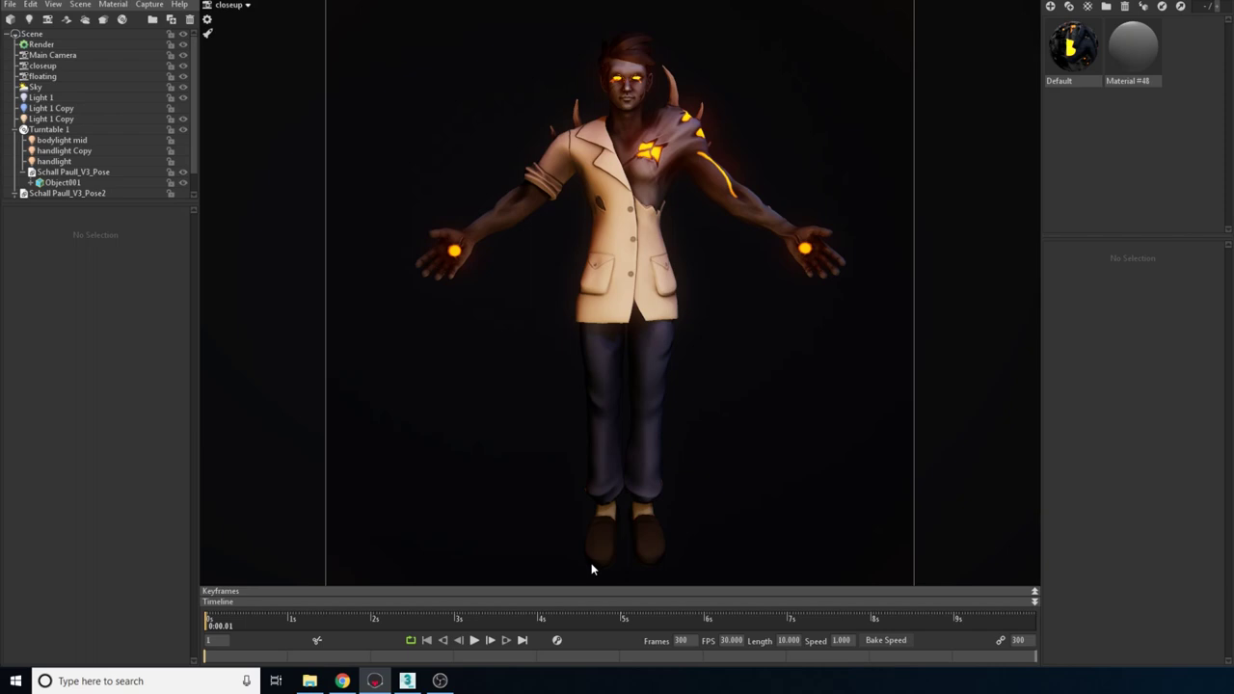
mouse_move(868, 479)
mouse_down()
mouse_move(700, 469)
mouse_move(909, 487)
mouse_move(919, 475)
mouse_move(853, 468)
mouse_move(865, 479)
mouse_up()
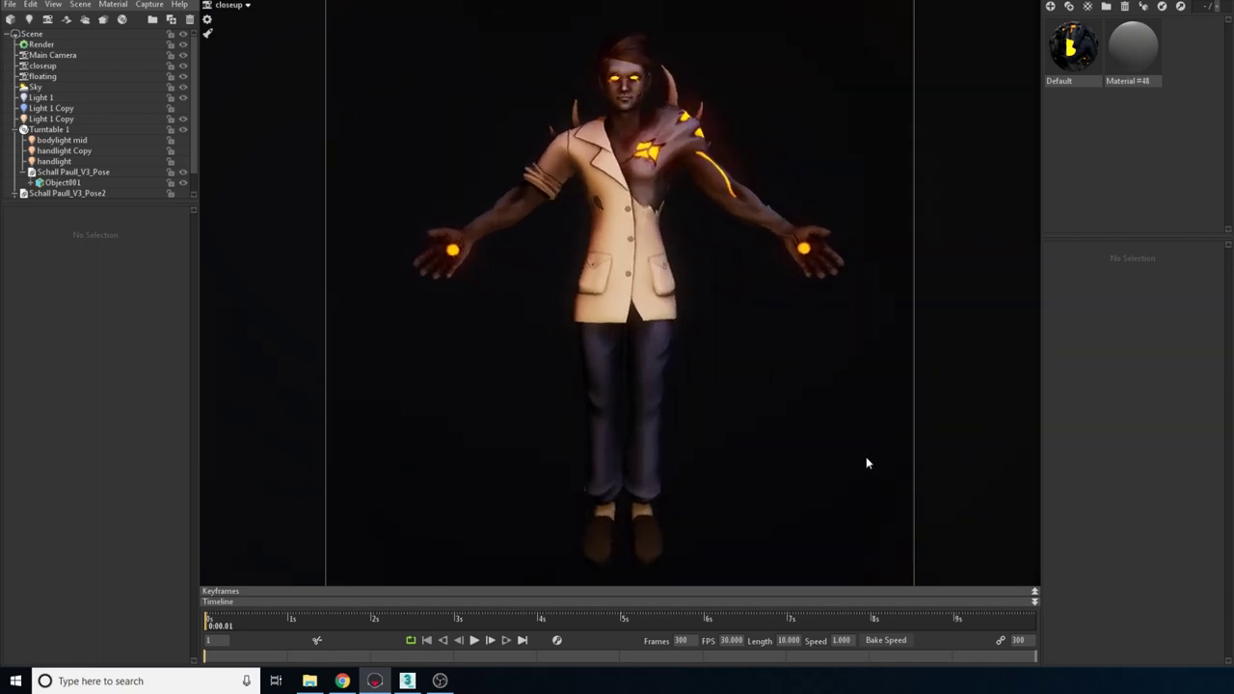